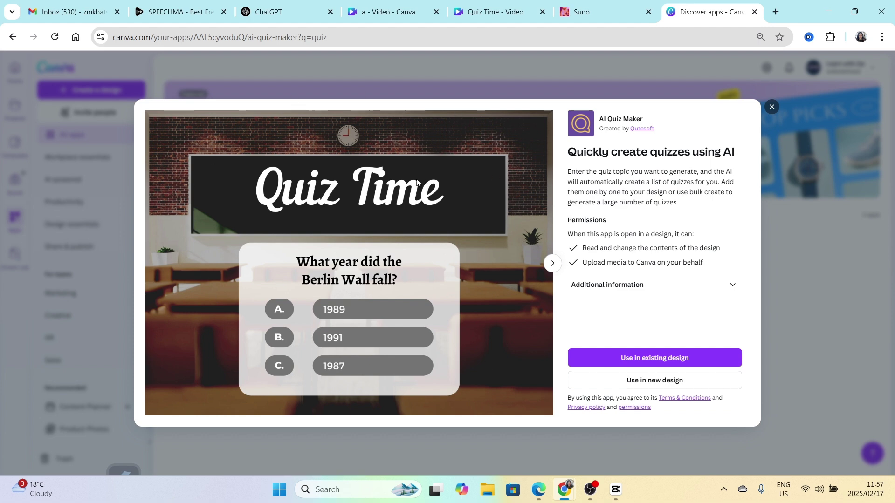
Open the AI Quiz Maker app in a new Video (1080p) design.
left_click(644, 383)
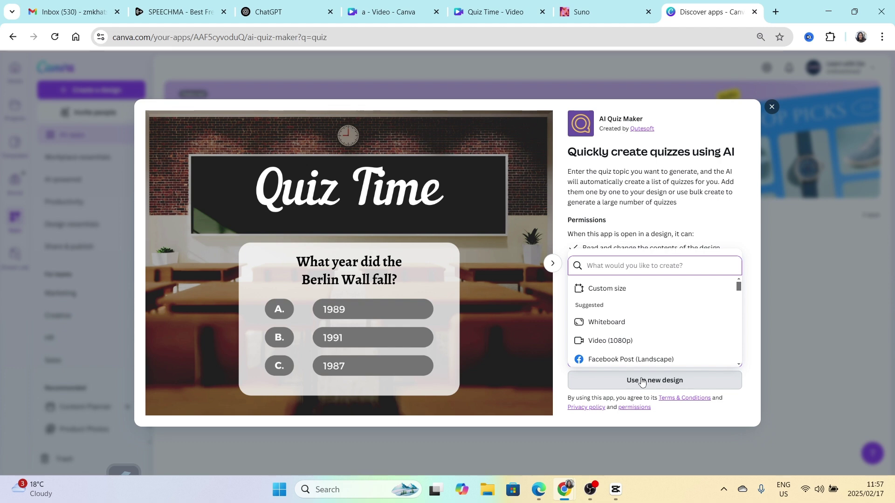
left_click(621, 342)
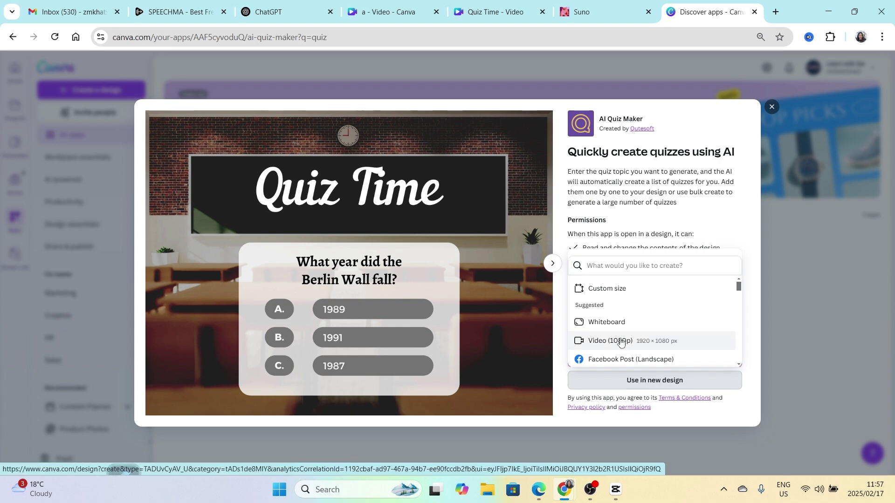
left_click(621, 341)
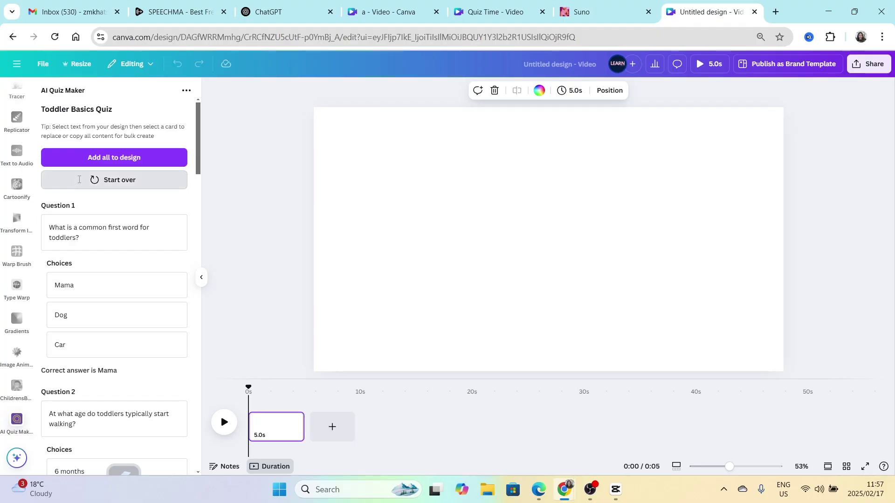
Start the quiz over and generate one on the topic "Famous Cricket Player".
left_click(68, 179)
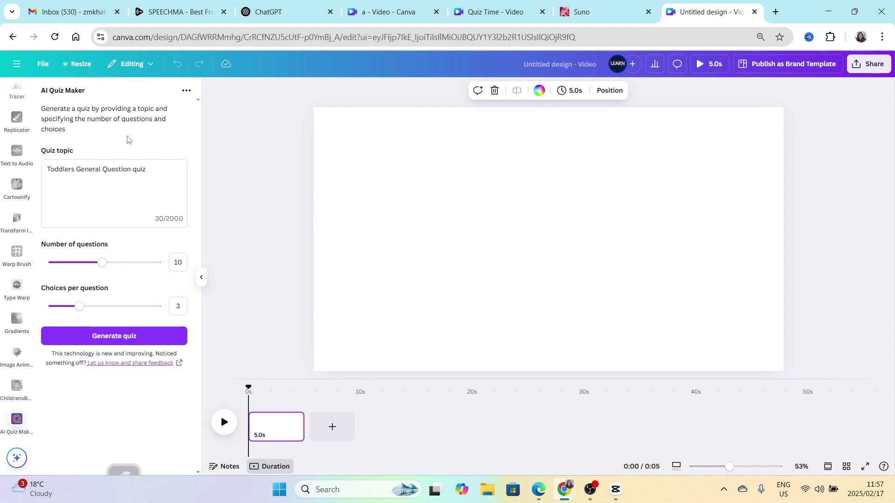
left_click(53, 188)
left_click_drag(46, 170, 158, 171)
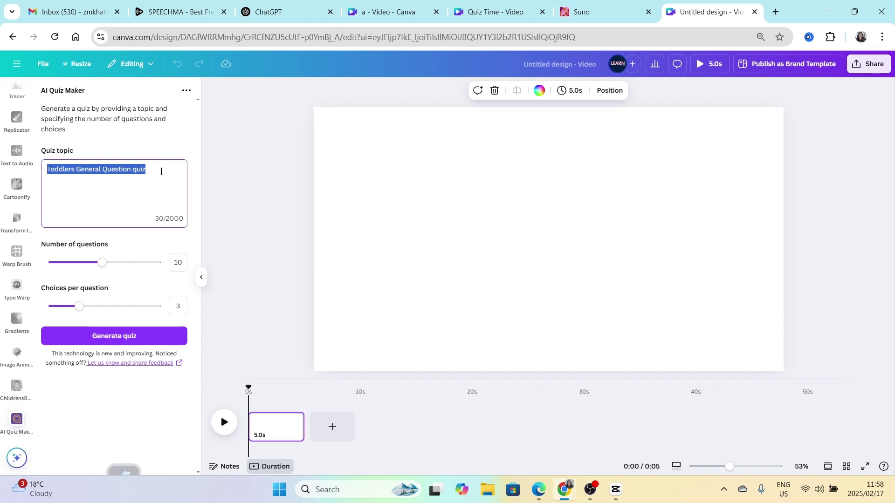
type("Cric")
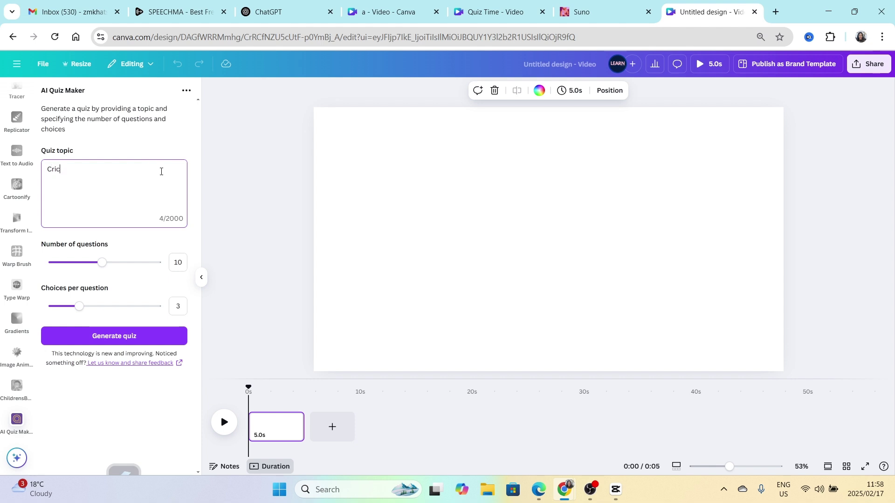
type("ket Player")
key("Home")
type("Famous")
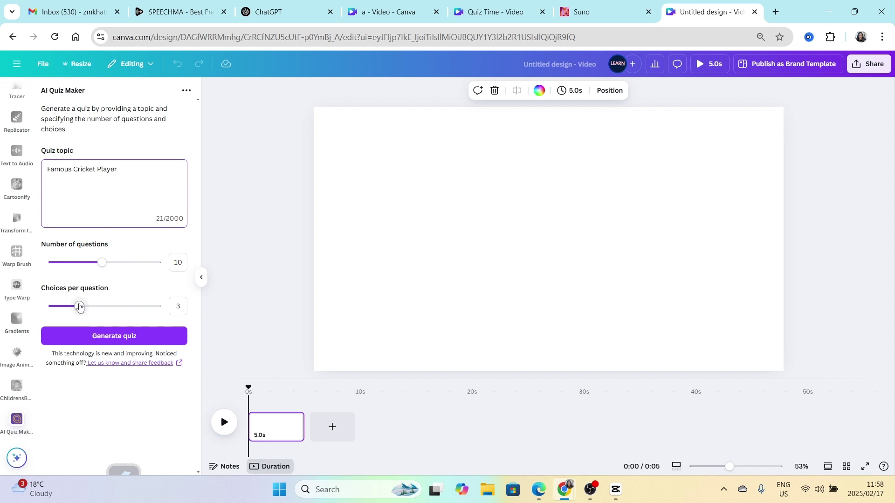
left_click(114, 335)
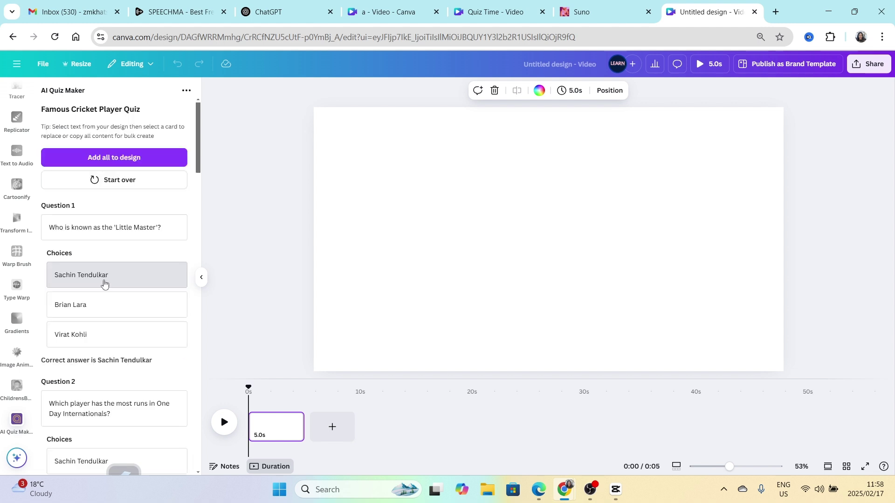
Review the generated cricket quiz's questions, answer choices and correct answers.
scroll(105, 438, "down", 1)
scroll(103, 430, "down", 1)
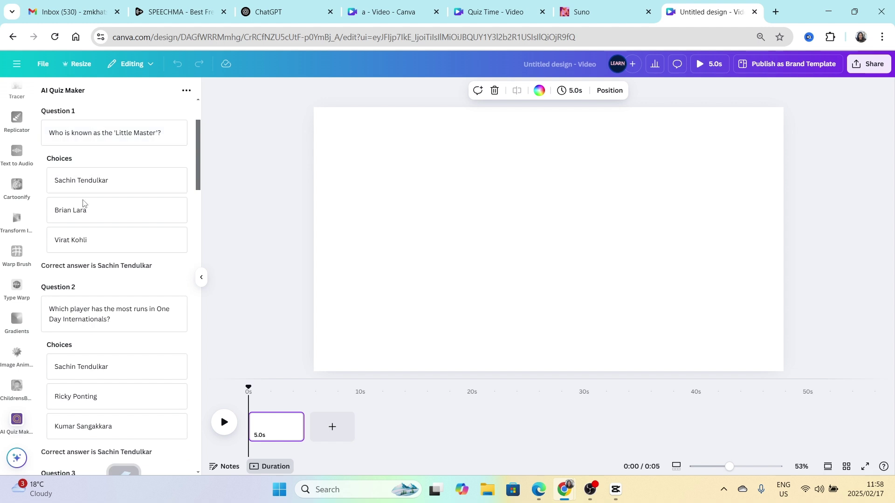
scroll(84, 257, "down", 3)
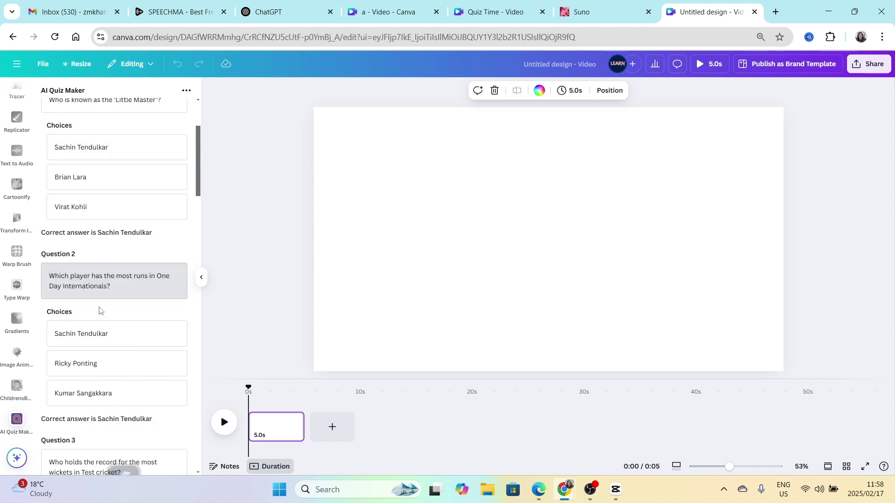
scroll(85, 235, "up", 1)
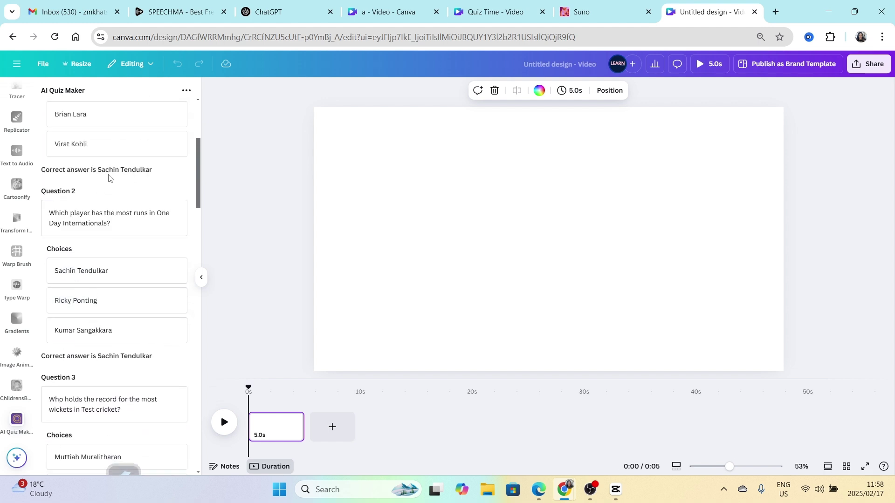
scroll(112, 280, "down", 1)
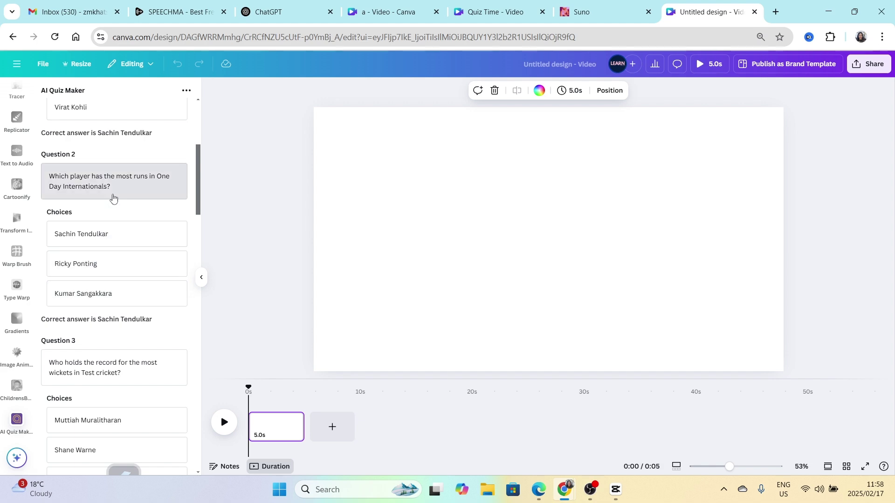
scroll(113, 219, "down", 8)
scroll(117, 298, "down", 20)
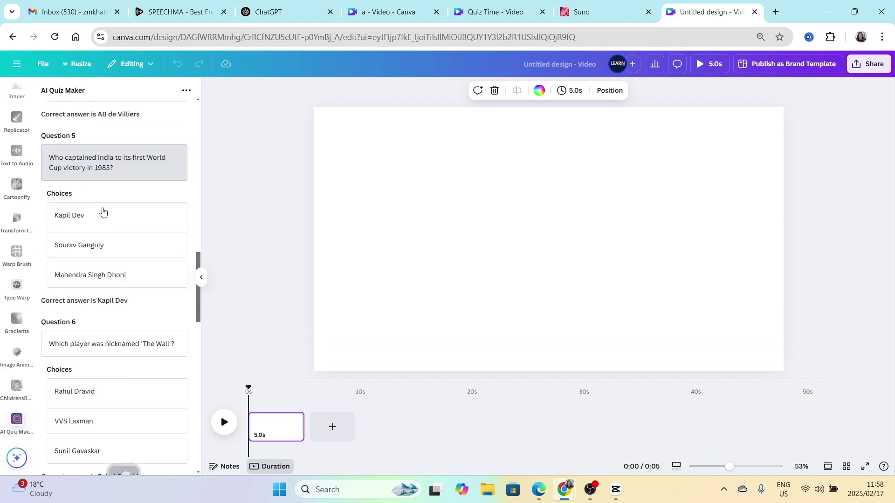
scroll(106, 316, "up", 20)
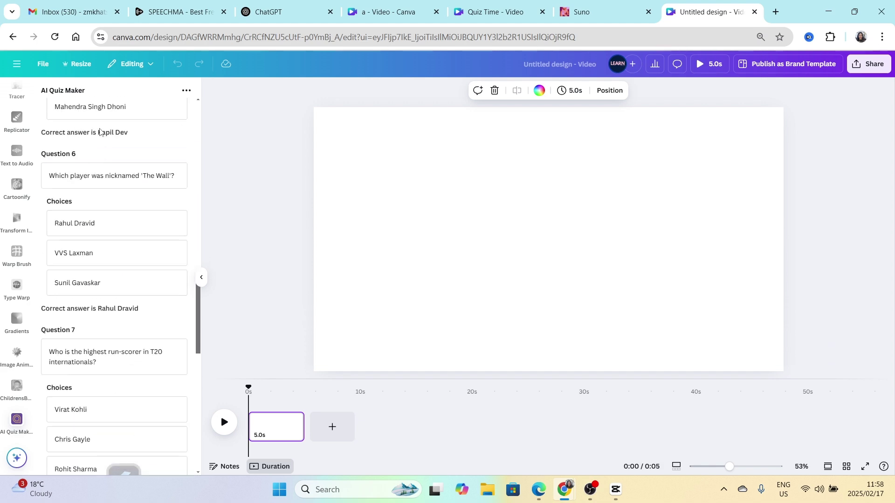
Start over and generate a quiz on "Toddlers General Knowledge" with 10 questions and 3 choices per question.
left_click(115, 187)
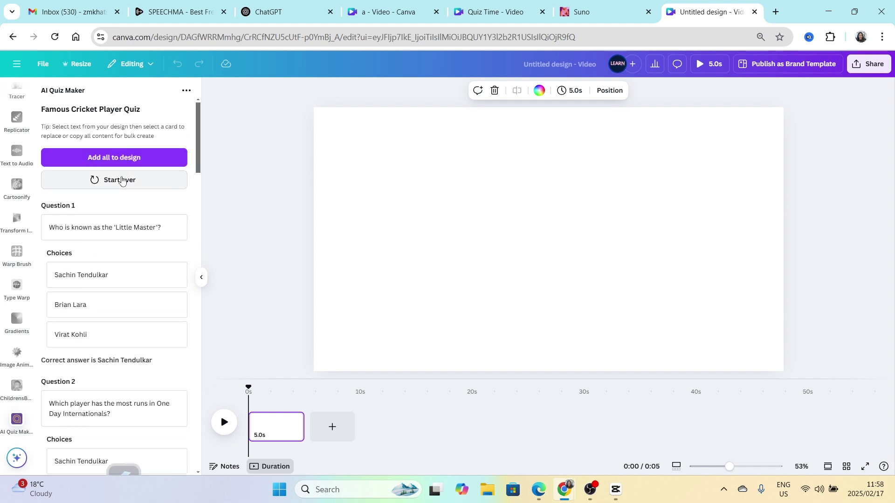
left_click_drag(122, 168, 38, 173)
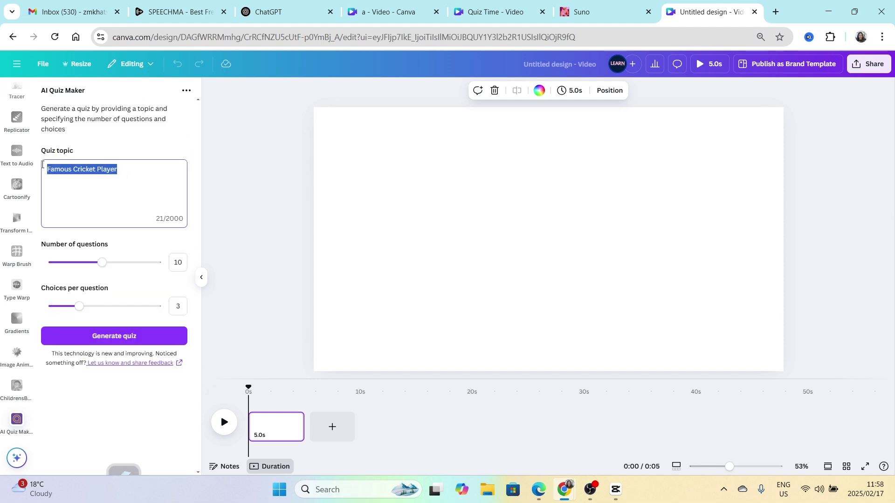
type("Famou")
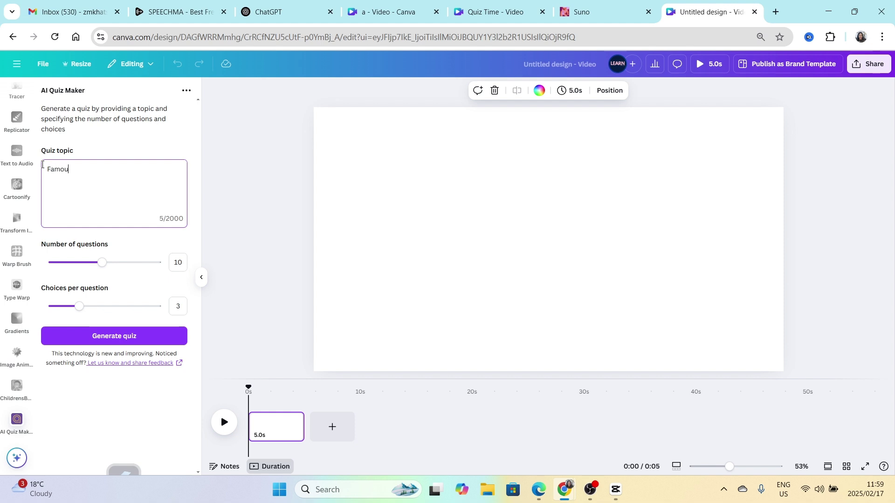
key("ctrl+a")
type("Toddlers General Knowledge")
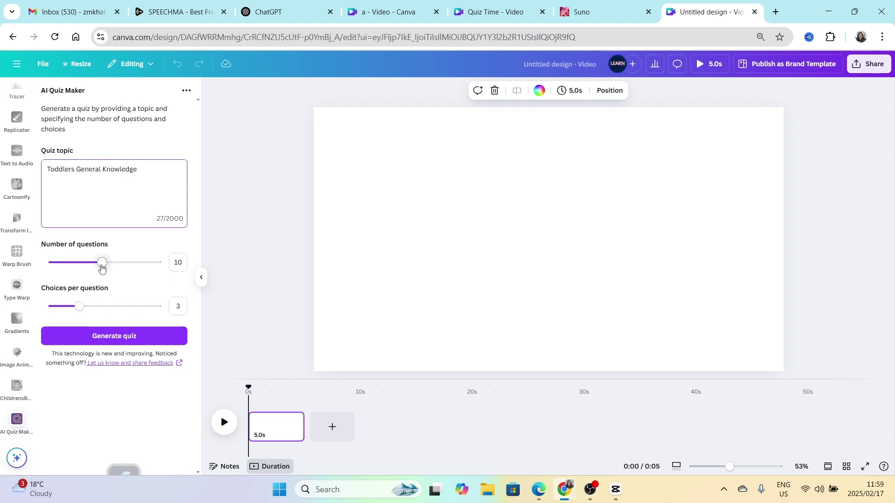
mouse_move(102, 262)
left_mouse_down()
mouse_move(161, 274)
mouse_move(104, 276)
left_mouse_up()
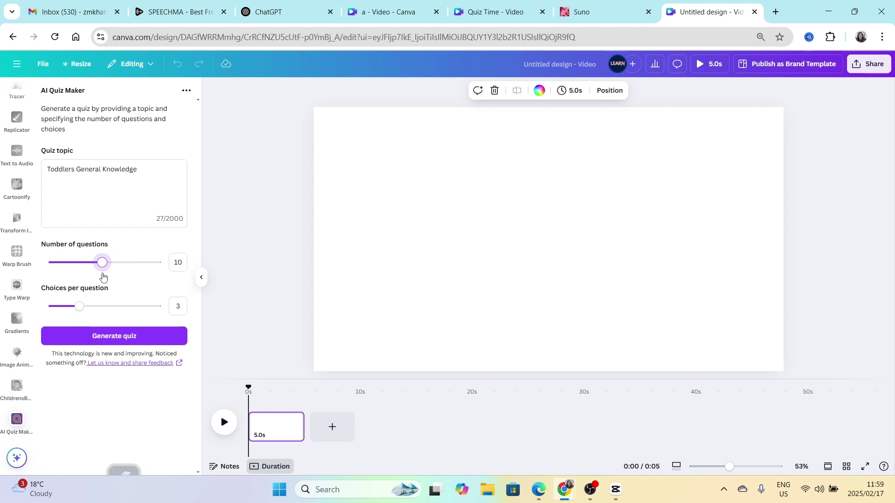
mouse_move(79, 307)
left_mouse_down()
mouse_move(55, 314)
mouse_move(155, 316)
mouse_move(88, 310)
left_mouse_up()
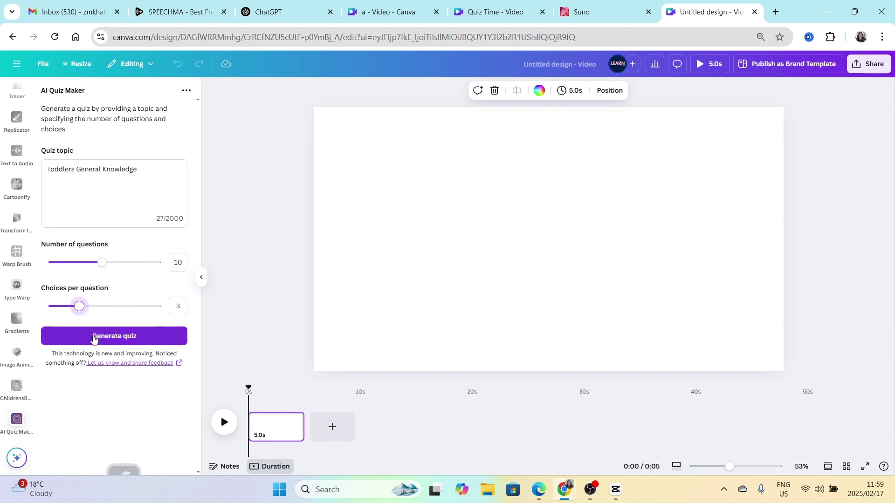
left_click(94, 337)
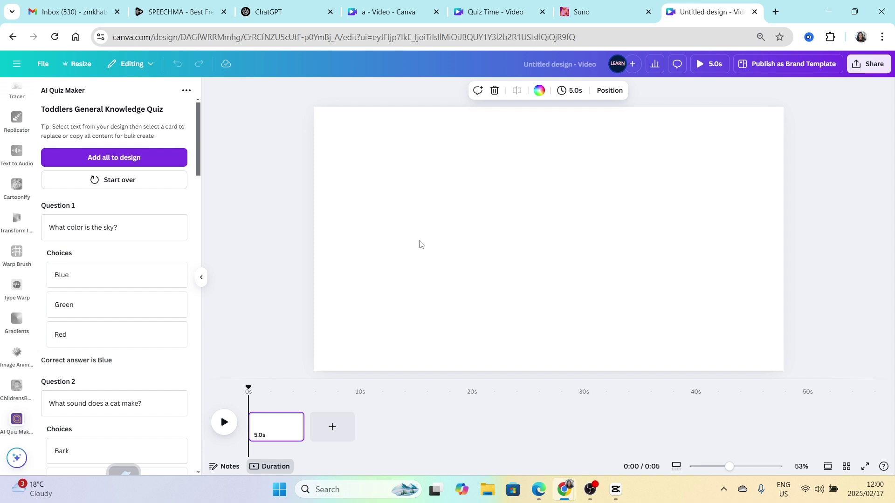
Add a text box to the blank page, enlarge it to font size 108 and enter "Question 1".
left_click(437, 248)
key("t")
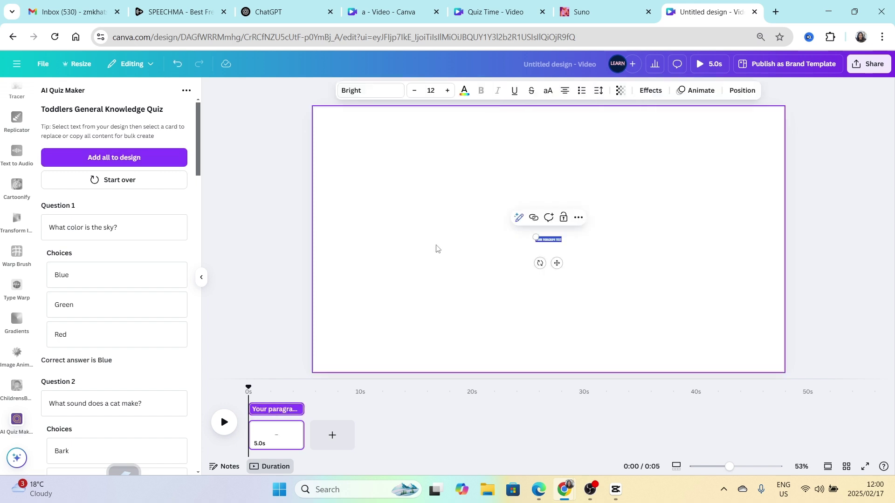
left_click_drag(535, 237, 324, 233)
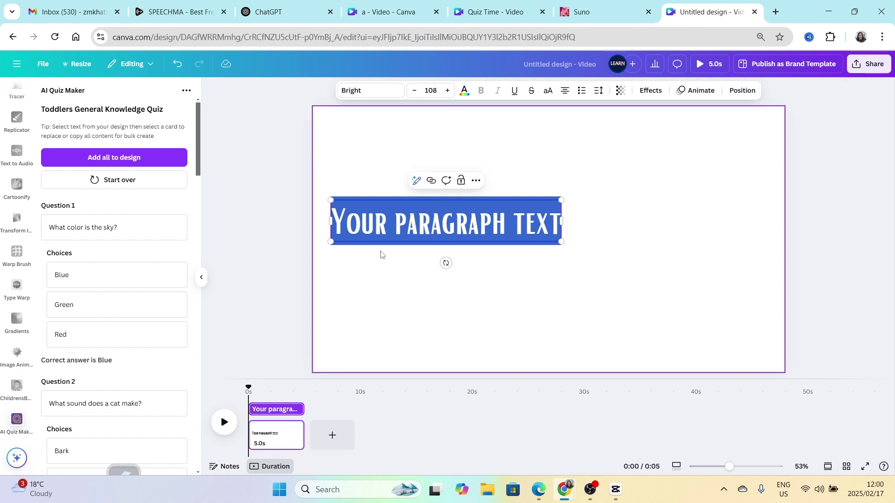
type("Question 1")
left_click(415, 296)
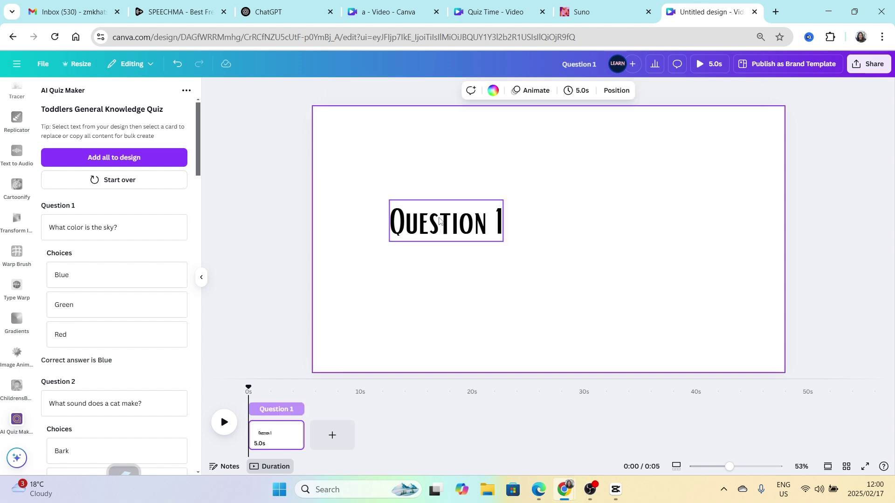
Move the "Question 1" text to the upper middle of the page and replace it with the quiz question "What color is the sky?".
left_click_drag(439, 221, 529, 203)
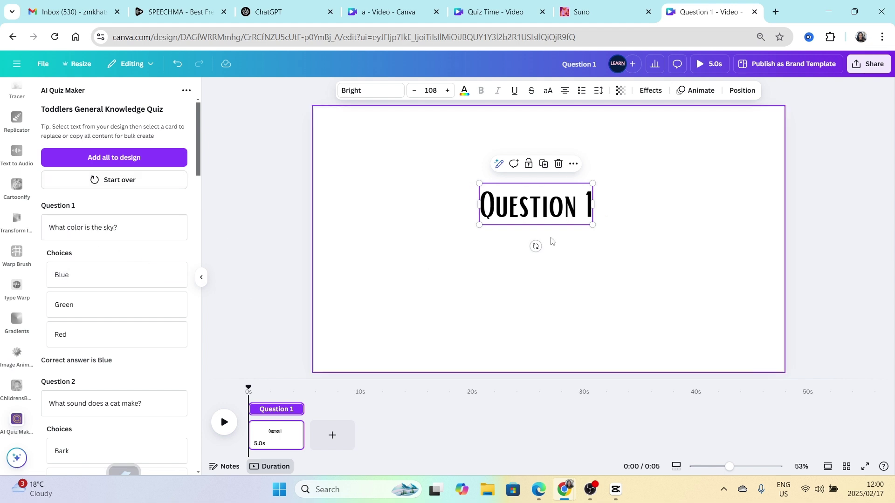
left_click(96, 233)
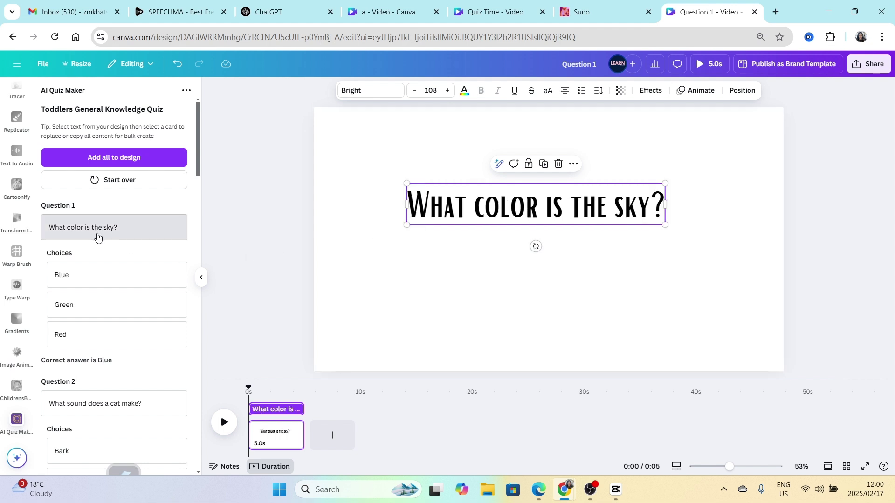
left_click(498, 270)
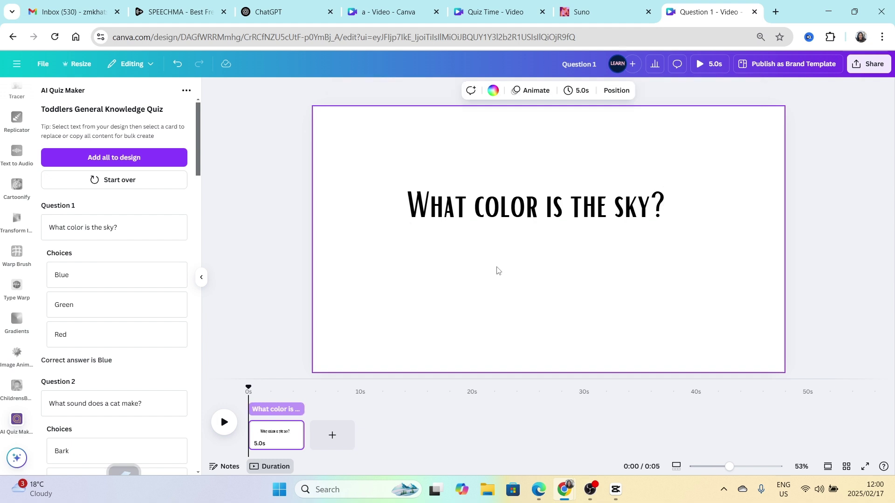
Duplicate the question text below it twice and fill the copies with the quiz choices Blue and Green.
left_click(517, 205)
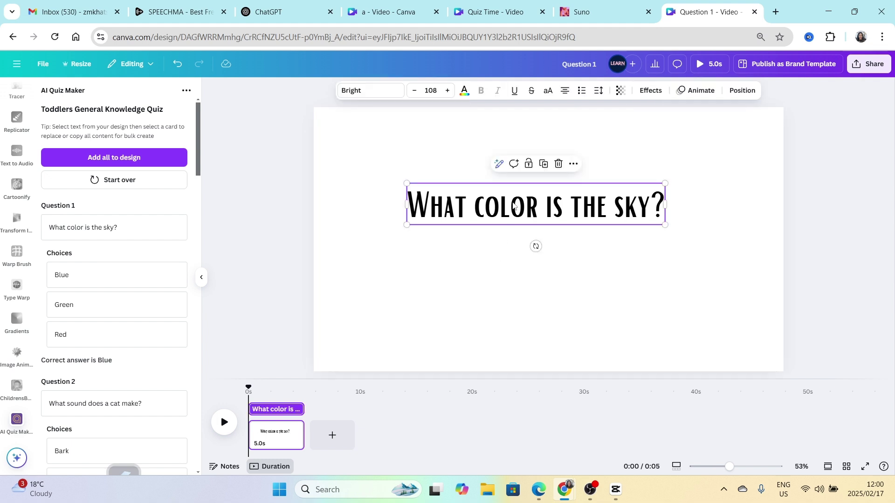
key("ctrl+d")
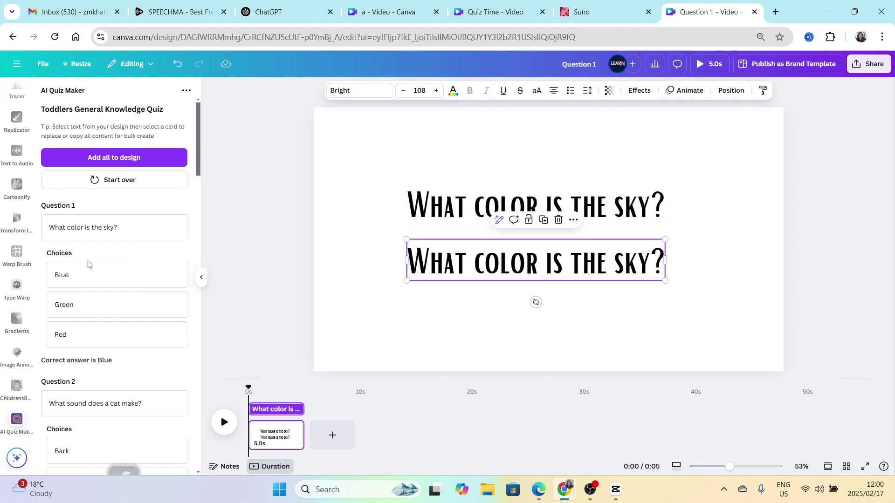
left_click(75, 276)
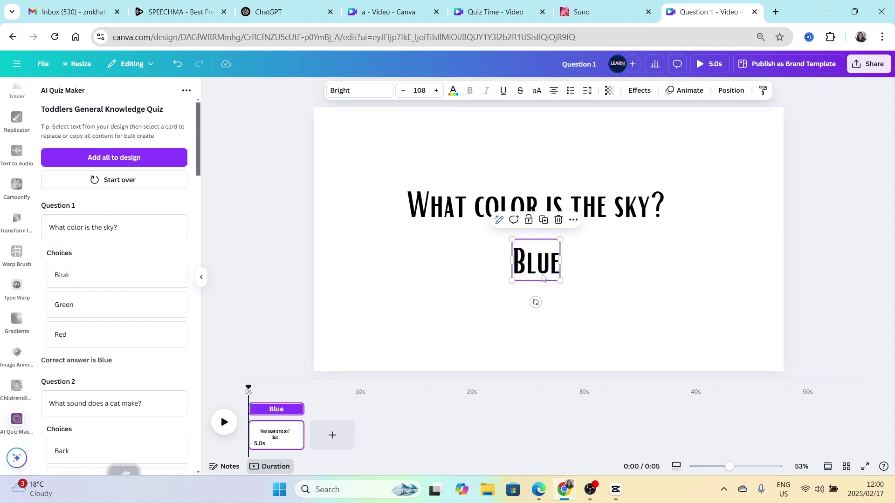
key("ctrl+d")
left_click(121, 303)
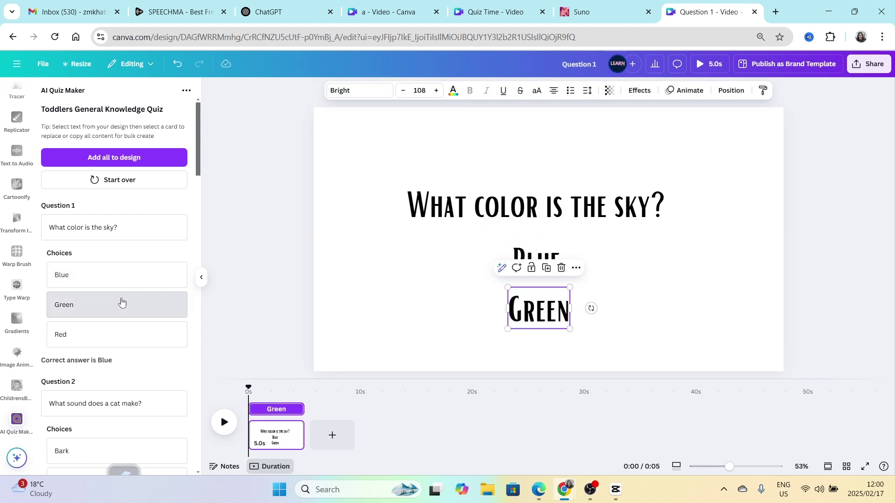
Duplicate the Green text, place the copy directly beneath it and replace it with the quiz choice Red.
left_click(531, 315)
left_click(531, 346)
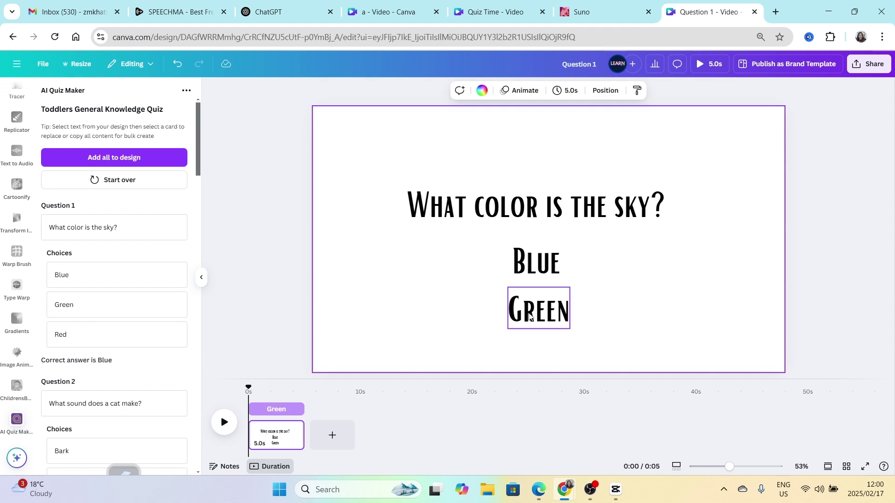
left_click(529, 315)
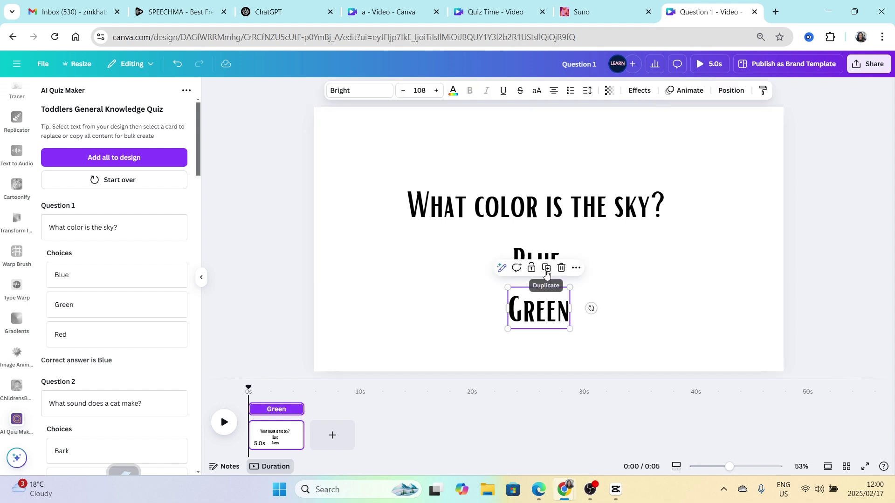
left_click(542, 266)
left_click_drag(543, 314, 537, 353)
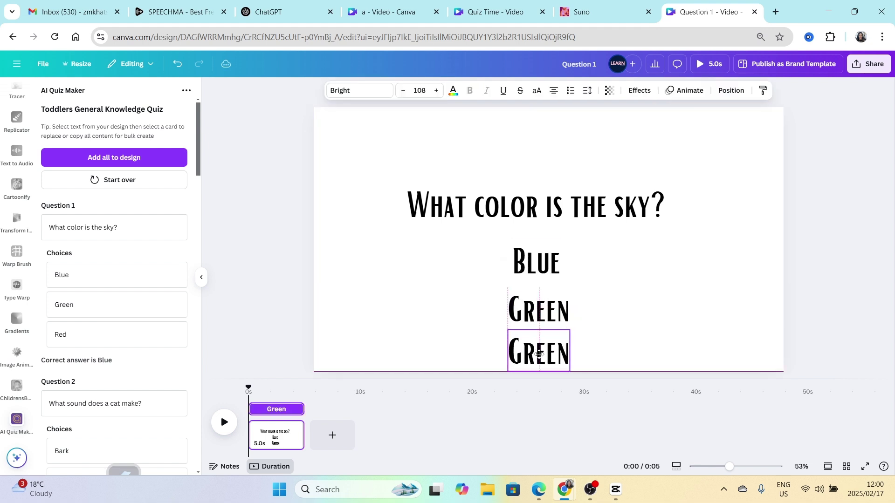
left_click(75, 338)
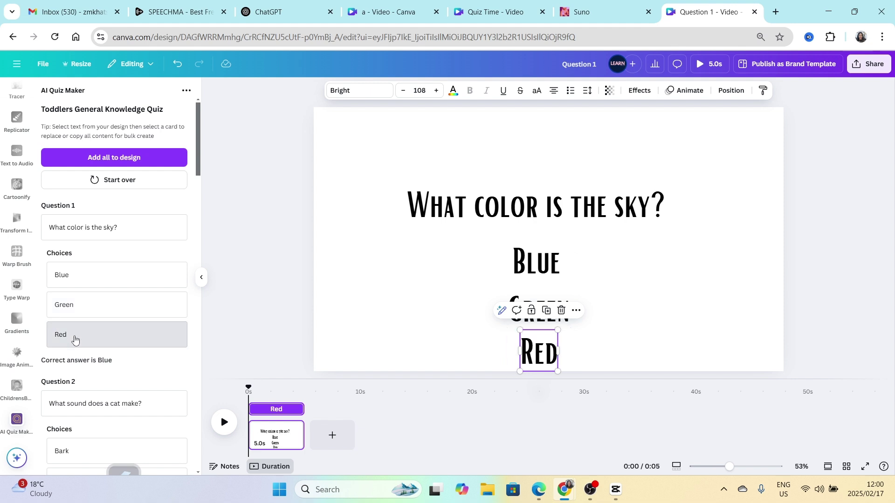
In the finished quiz video design, replace the cat question on the Question 2 page with the quiz question "What is a common first word for toddlers?".
left_click(448, 319)
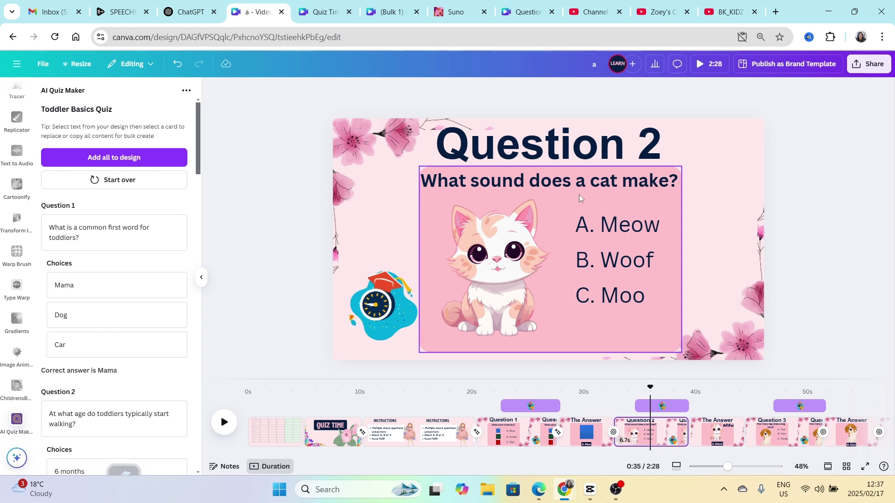
left_click(447, 186)
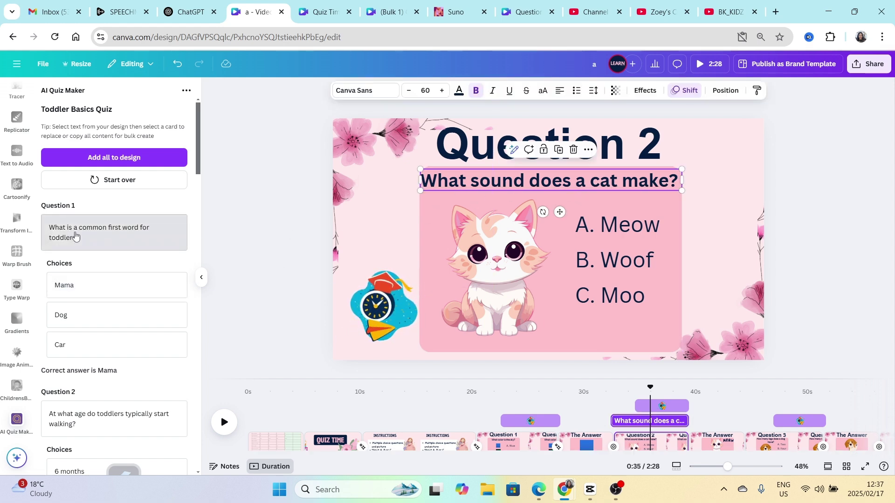
left_click(76, 237)
Replace the three answer choices on the Question 2 page with the quiz choices Mama, Dog and Car.
left_click_drag(70, 285, 632, 265)
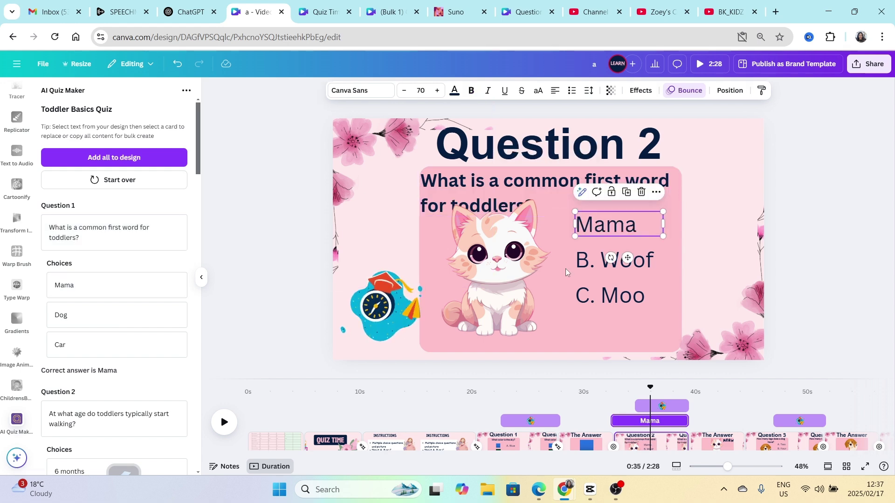
left_click(633, 266)
left_click(70, 316)
left_click(611, 295)
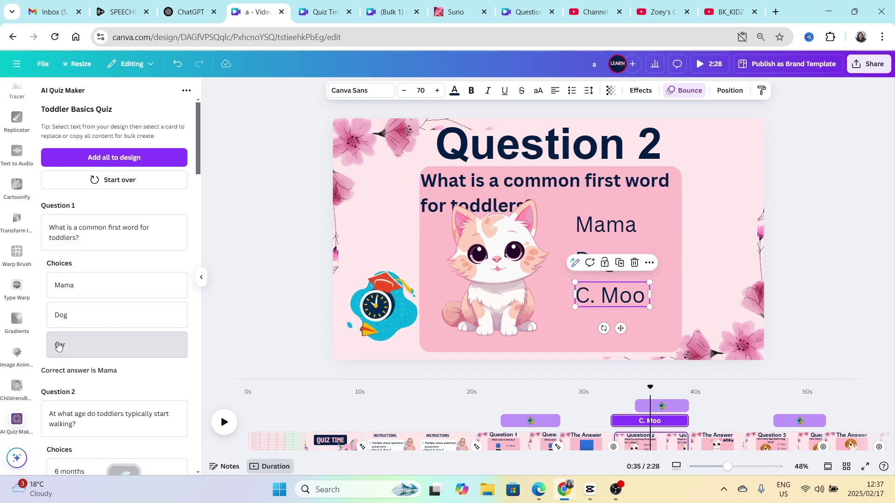
left_click(70, 345)
left_click(252, 215)
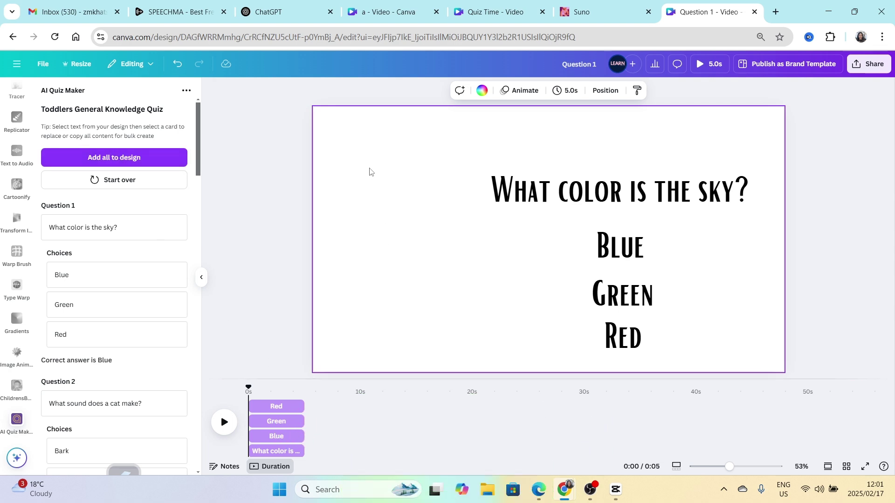
In the Question 1 design, delete the question and its three choices from the page and add the entire generated quiz to the design.
left_click_drag(371, 172, 674, 359)
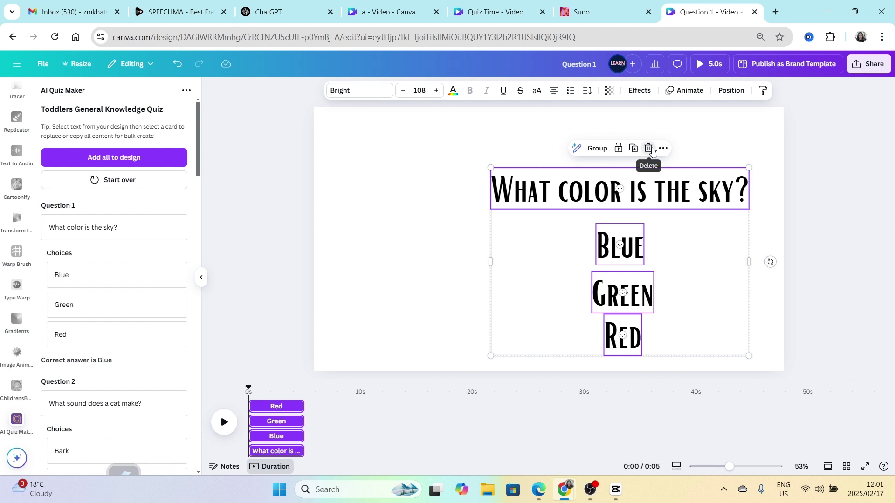
left_click(649, 148)
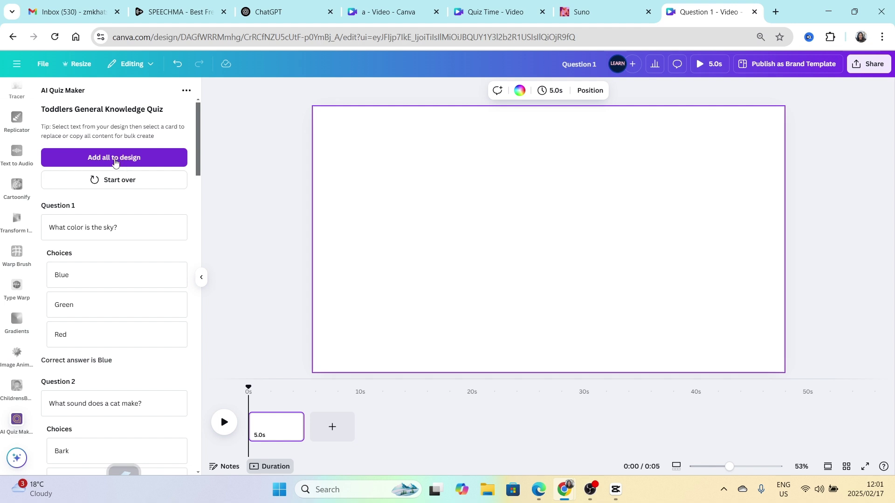
left_click(116, 159)
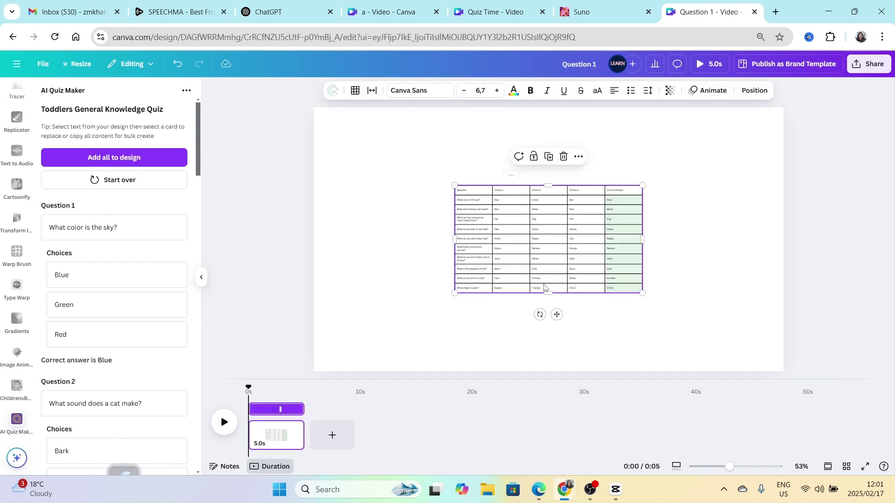
Enlarge the quiz table and position it so that it fills almost the whole page.
left_click(559, 270)
left_click(522, 242)
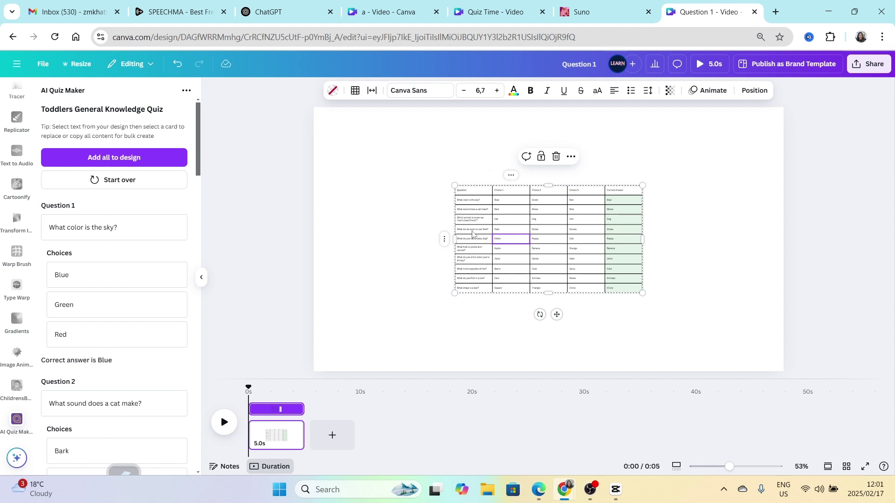
left_click_drag(642, 293, 791, 379)
left_click_drag(456, 185, 356, 152)
left_click(549, 252)
left_click_drag(549, 251, 522, 224)
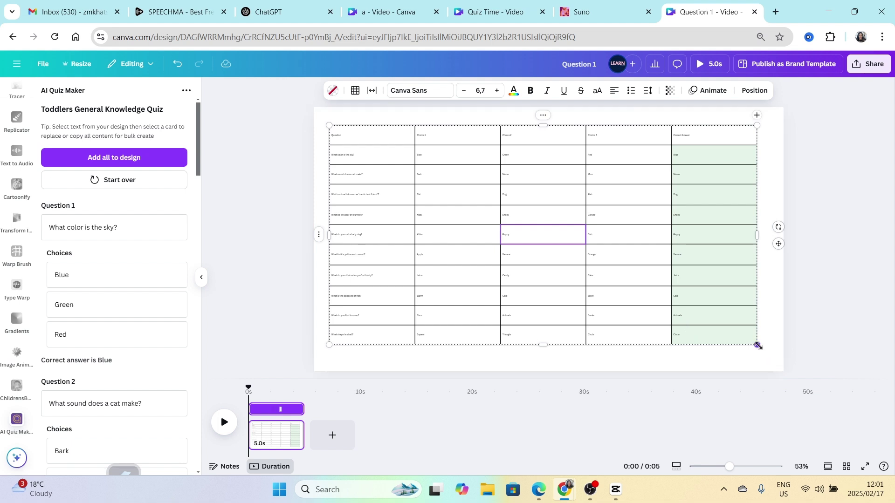
left_click_drag(757, 344, 775, 358)
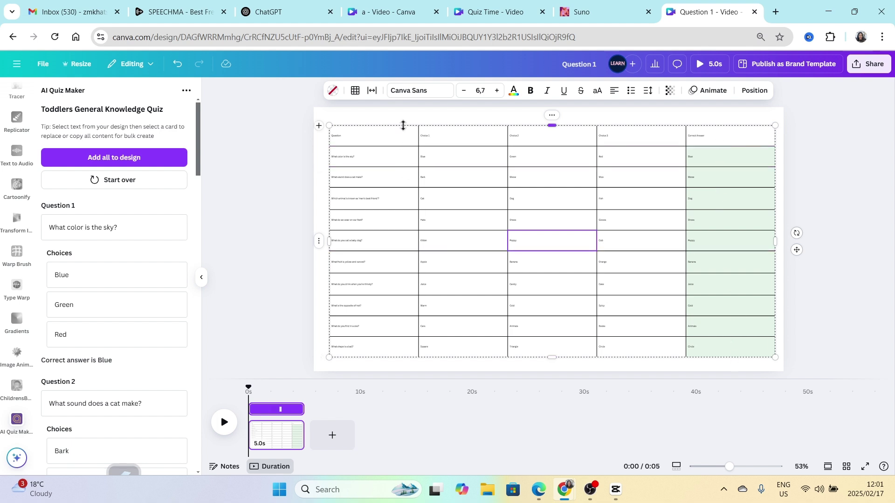
left_click(403, 125)
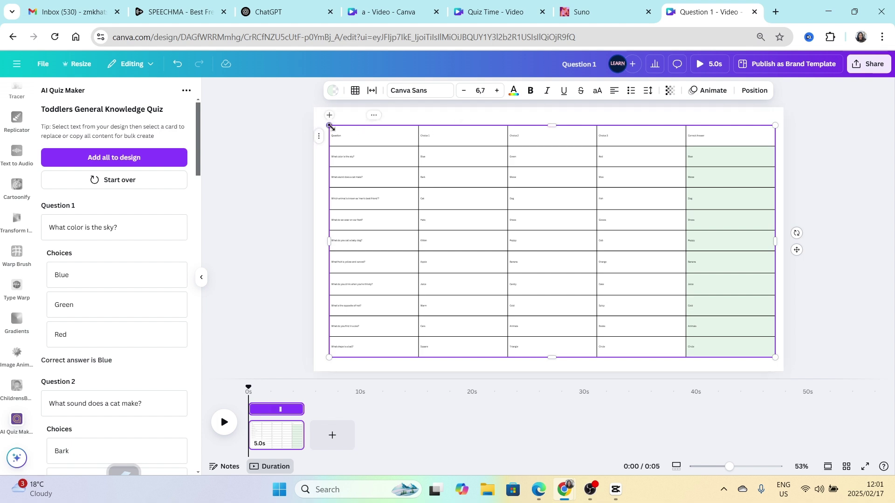
left_click_drag(330, 126, 325, 125)
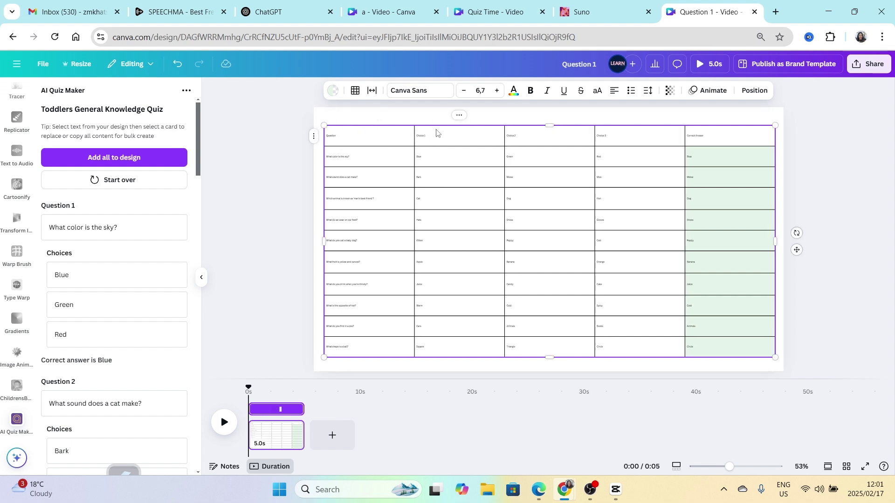
left_click(451, 131)
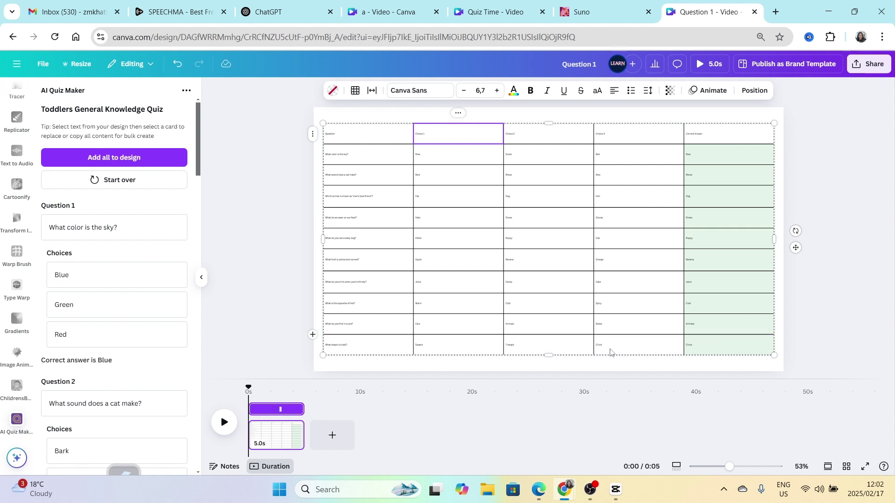
left_click(508, 370)
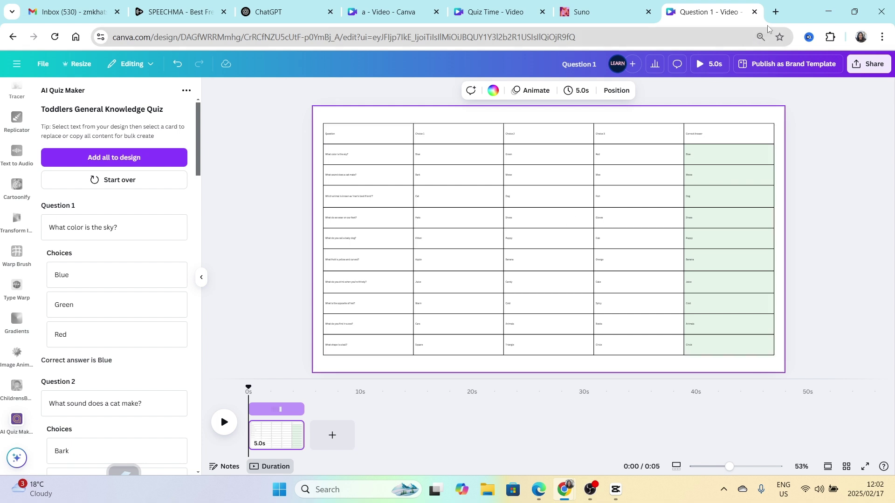
Switch to the Quiz Time design and add a text box to its blank page.
left_click(511, 13)
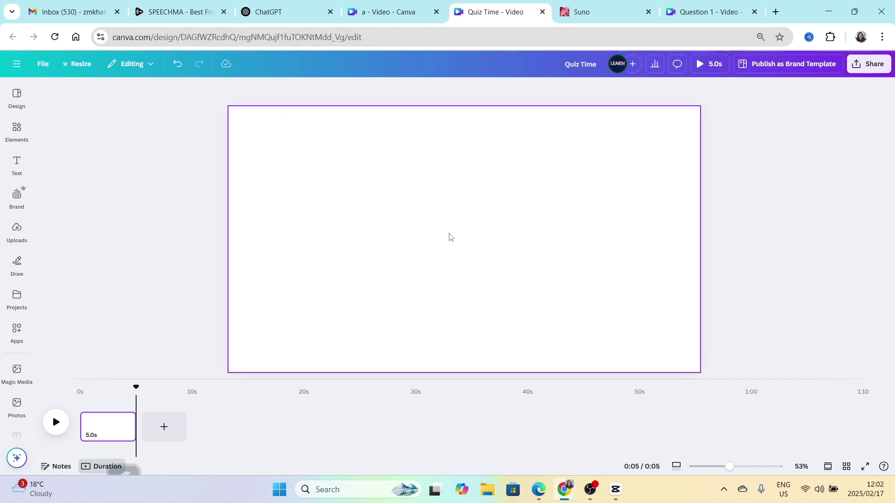
left_click(267, 170)
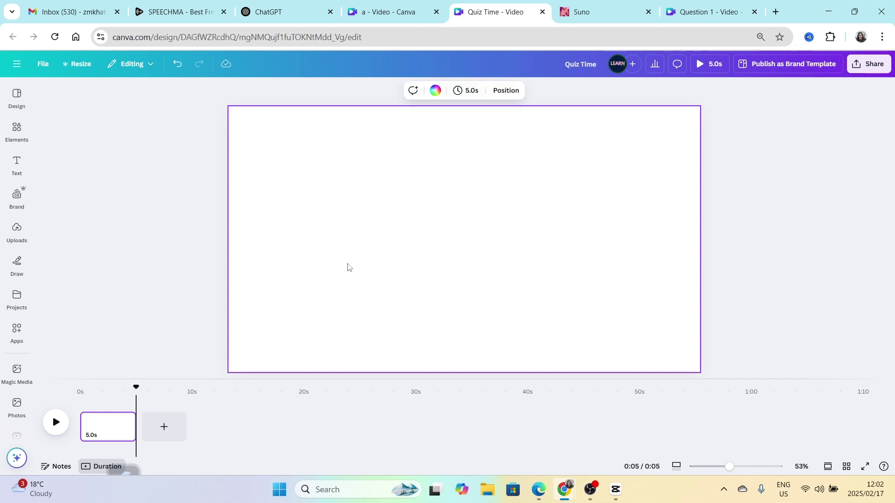
key("t")
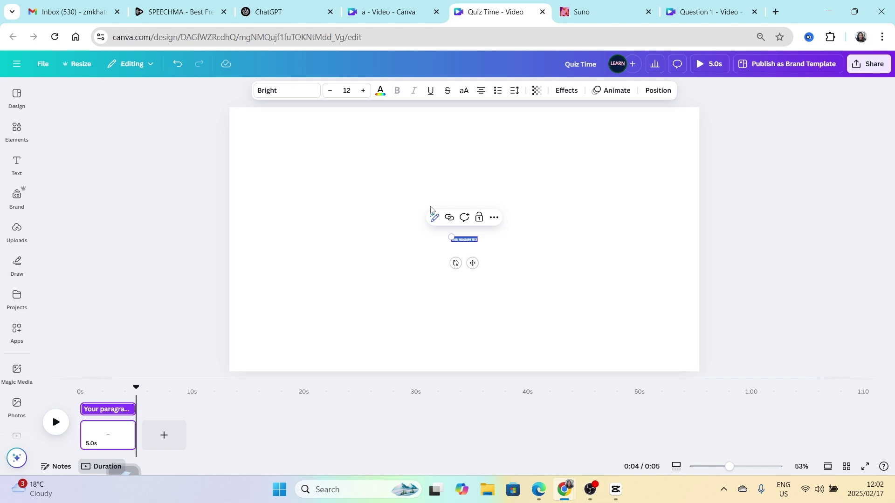
left_click(292, 92)
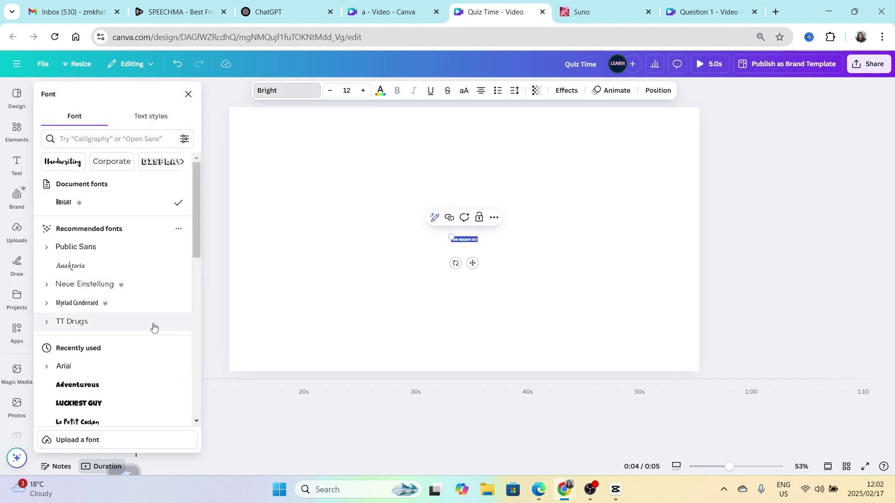
key("l")
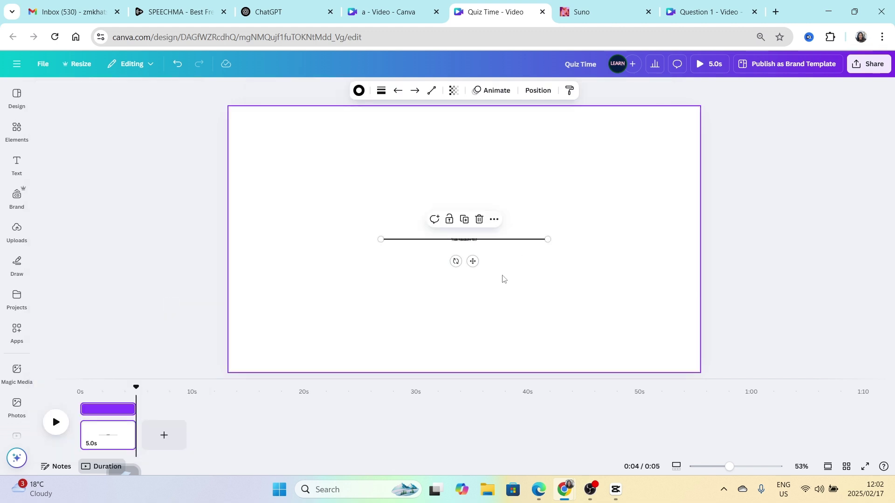
key("ctrl+z")
Enlarge the placeholder text to font size 88.2 and set its font to League Spartan.
left_click(452, 237)
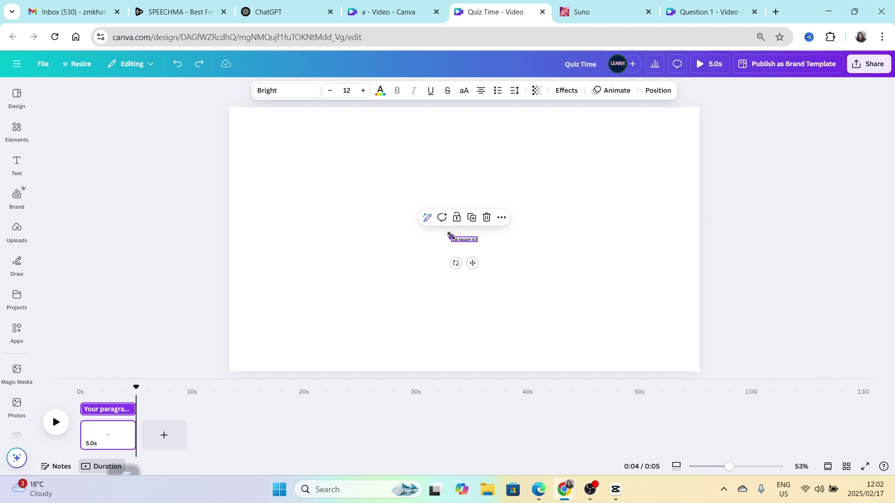
left_click_drag(452, 237, 290, 208)
left_click(286, 90)
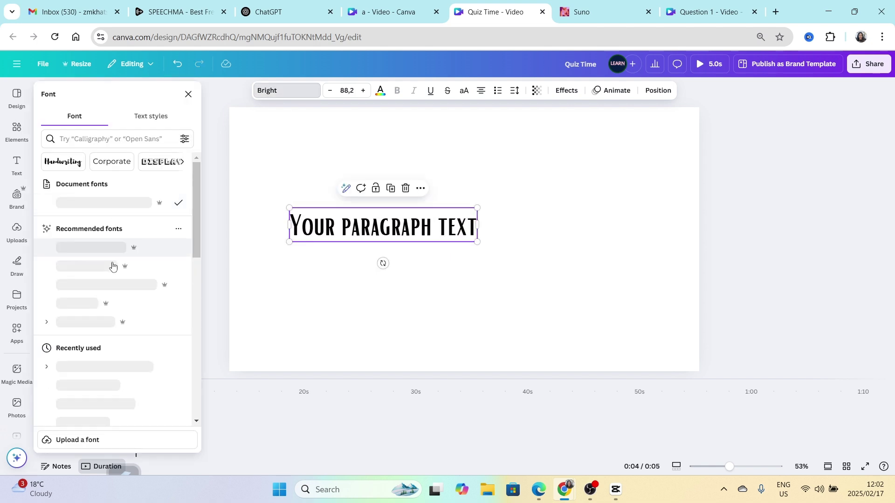
left_click(92, 139)
type("leag")
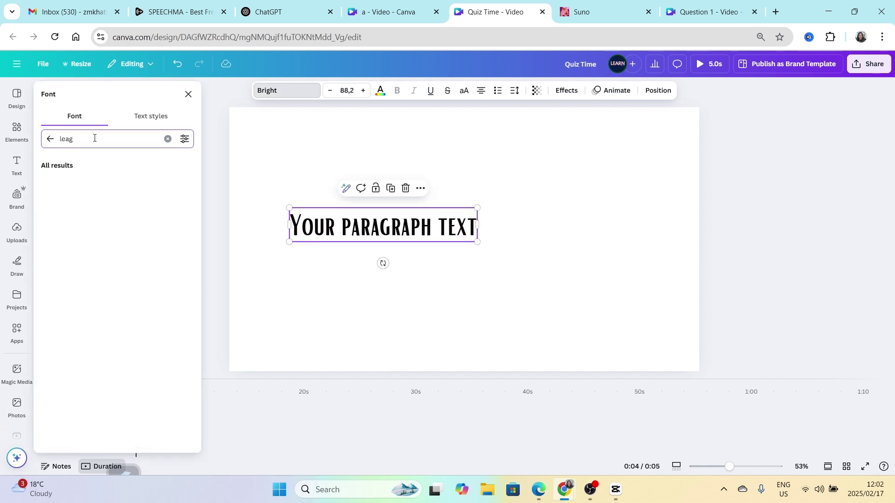
left_click(87, 202)
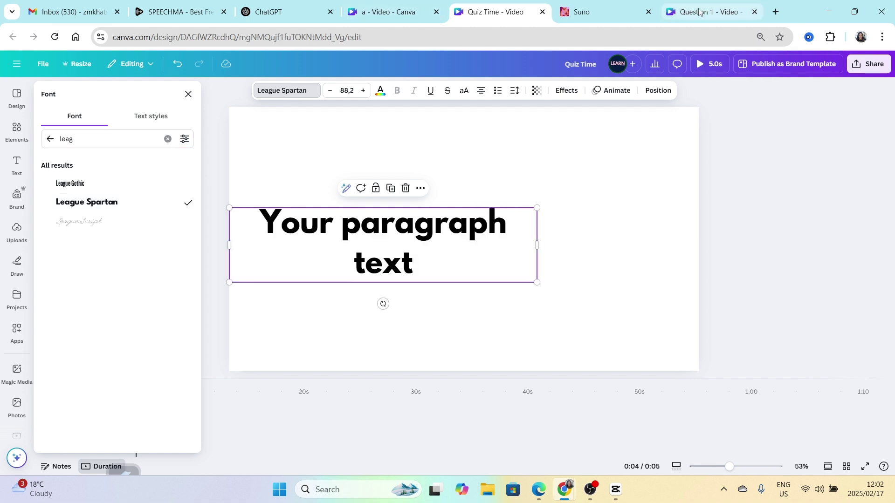
Move the text to the upper middle of the page and replace its wording with "Question 1".
left_click(437, 310)
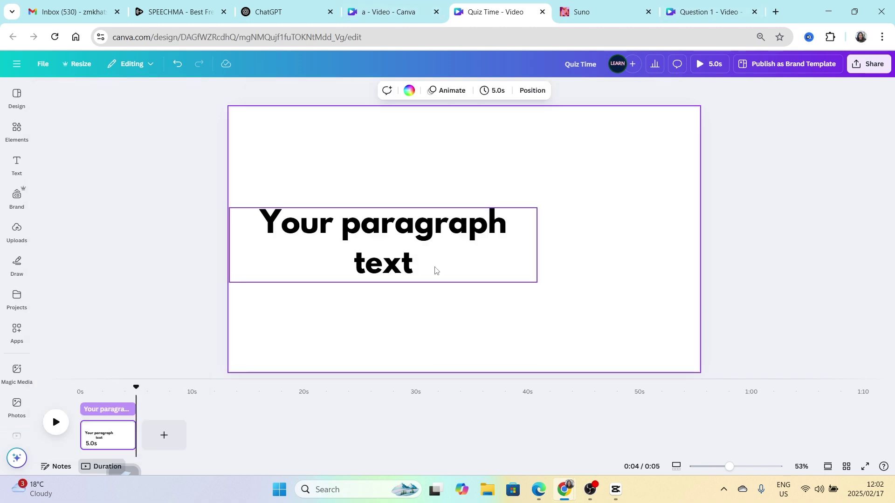
left_click_drag(436, 271, 517, 191)
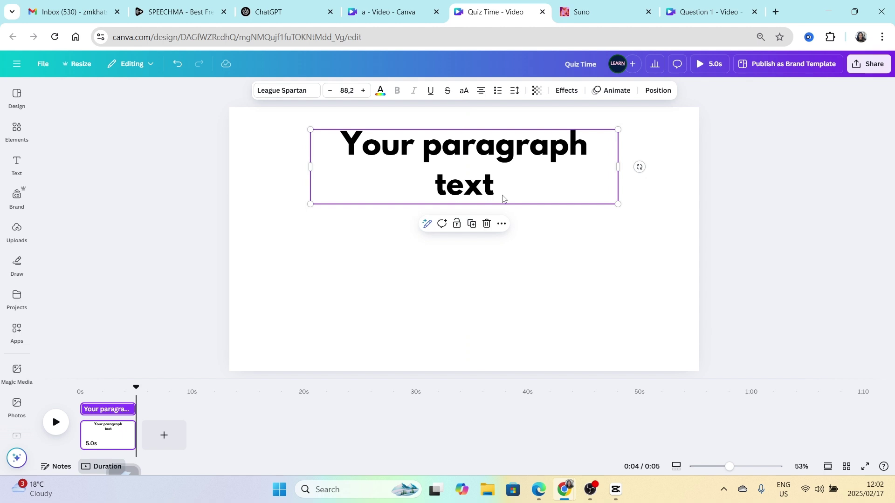
double_click(503, 198)
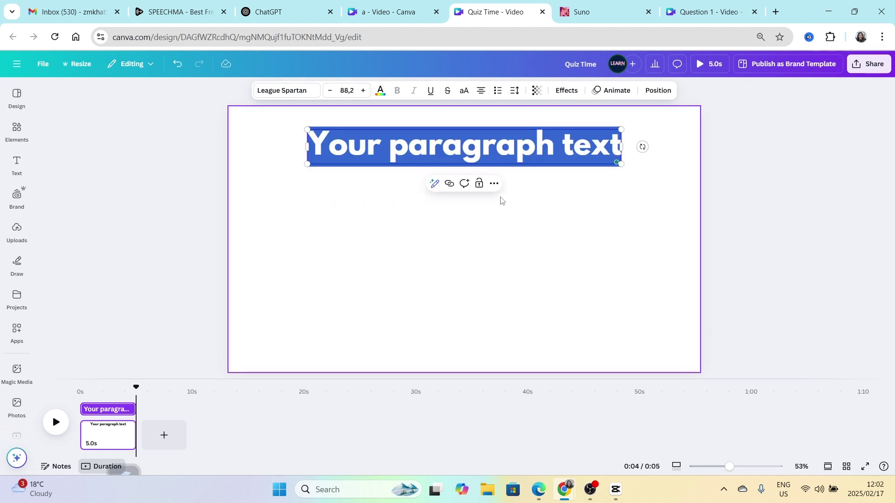
type("Question 1")
left_click(502, 200)
left_click_drag(504, 148, 504, 134)
Turn a copy beneath the heading into "Question" at font size 65, and duplicate it further down to the right as "Choice 1".
double_click(483, 178)
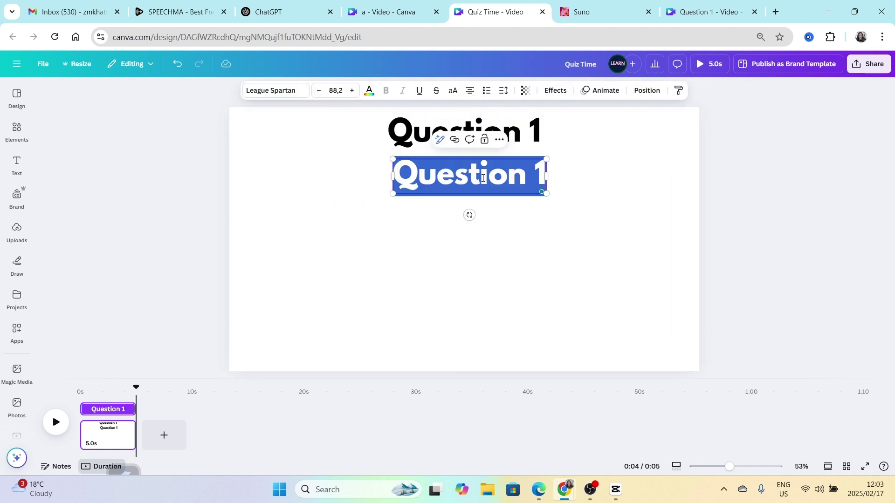
type("Question")
left_click_drag(535, 192, 559, 222)
left_click(461, 227)
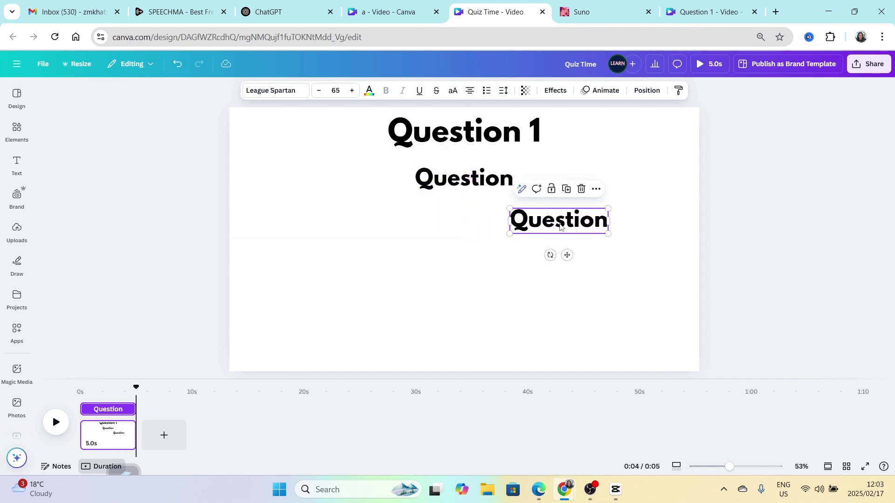
double_click(564, 223)
type("C")
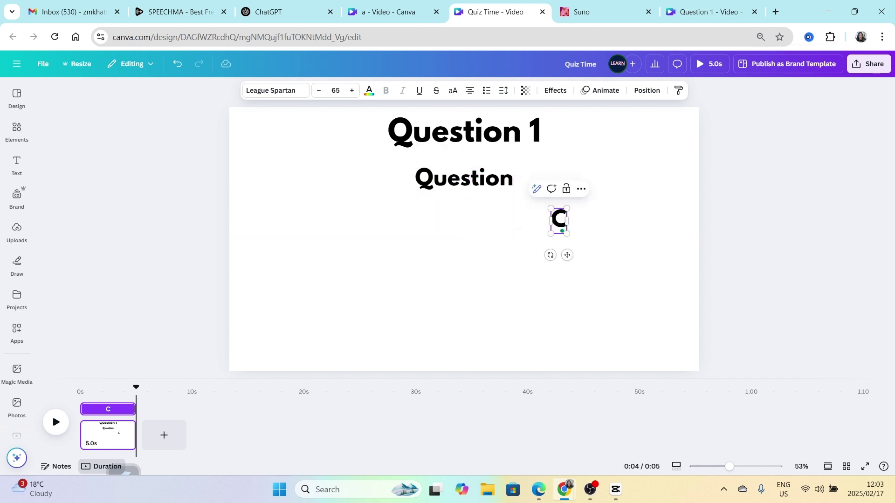
type("hoice 1")
key("Escape")
Duplicate the Choice 1 text twice below it and change the copies to "Choice 2" and "Choice 3".
left_click_drag(564, 223, 608, 313)
left_click(554, 271)
left_click(576, 265)
type("2")
key("Escape")
left_click(599, 317)
left_click(599, 317)
type("3")
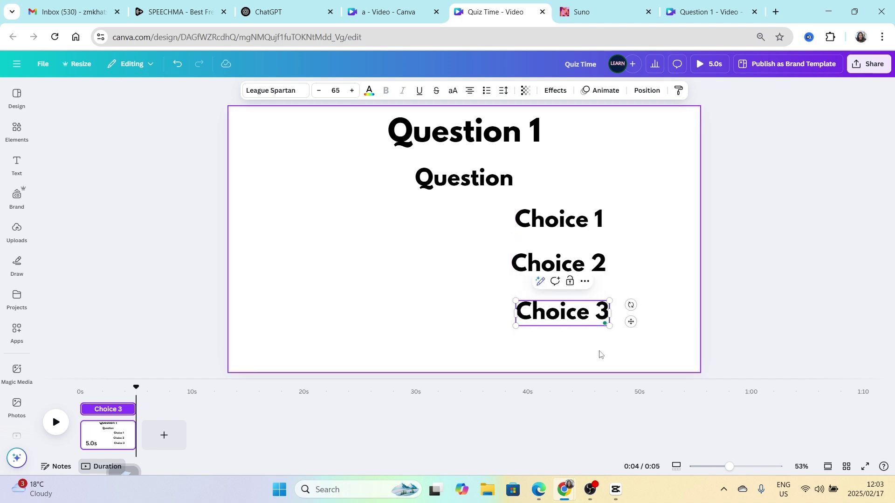
left_click(587, 352)
Add a blank second page to the video and select the "Question 1" heading on the first page.
left_click(163, 435)
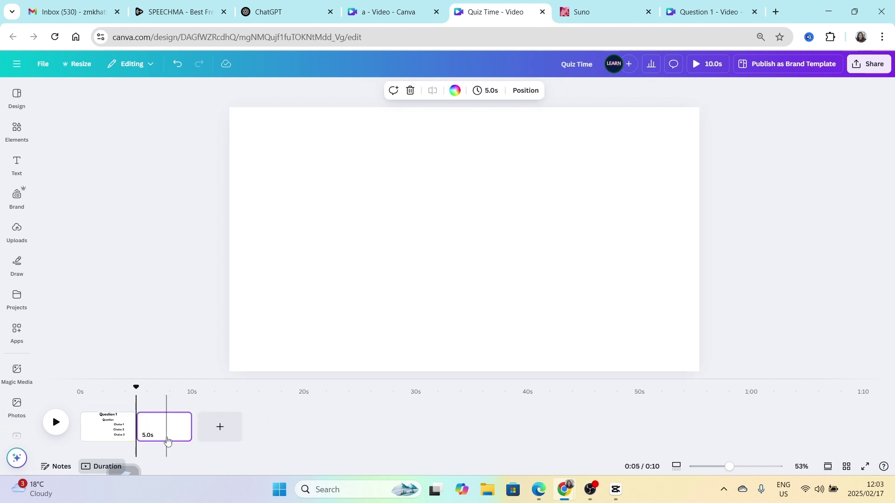
left_click(101, 433)
left_click(466, 147)
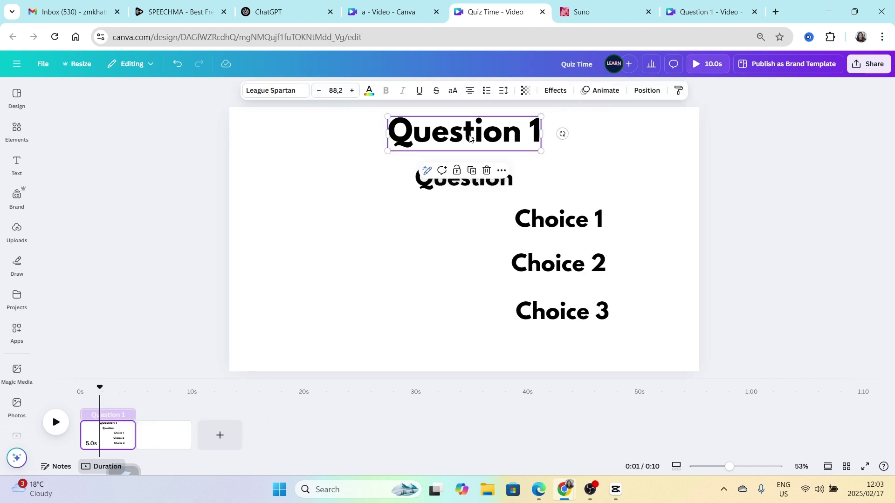
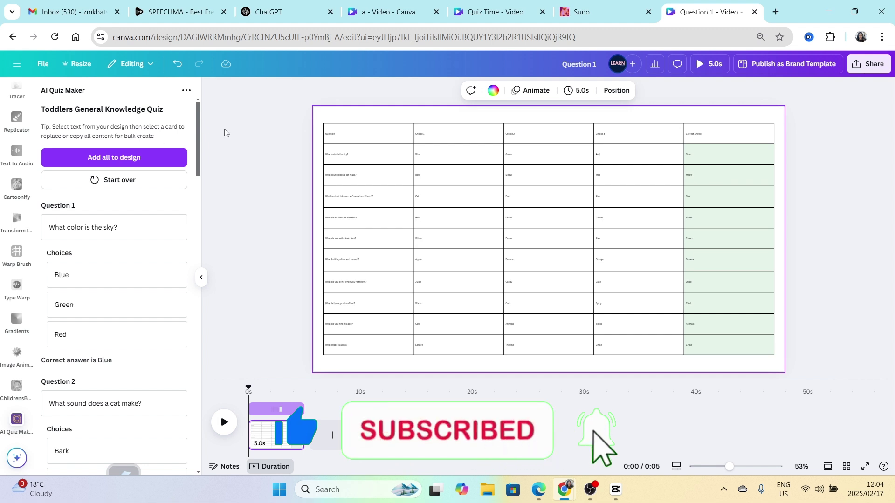
Switch to the Quiz Time video and open the manual data entry table for Bulk create.
left_click(509, 18)
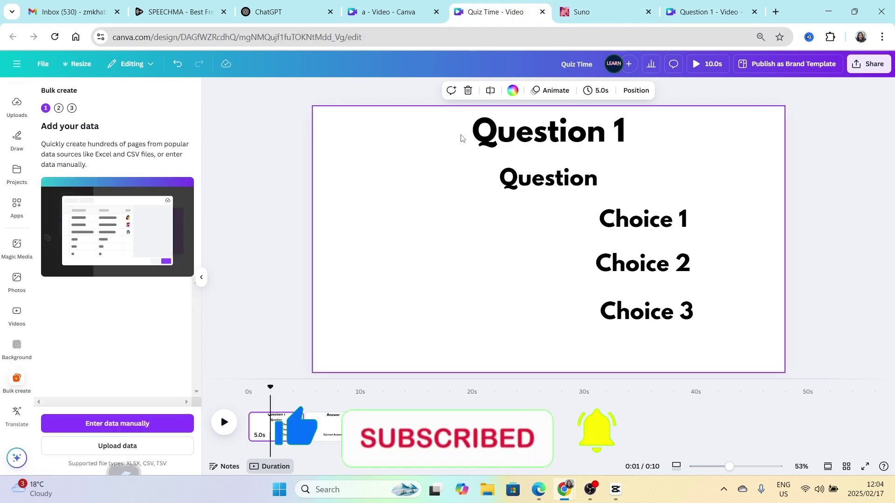
left_click(365, 202)
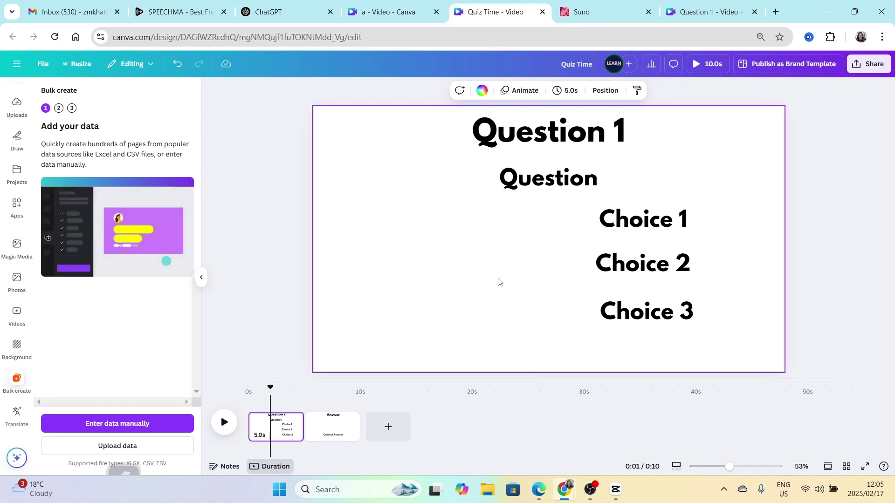
left_click(270, 387)
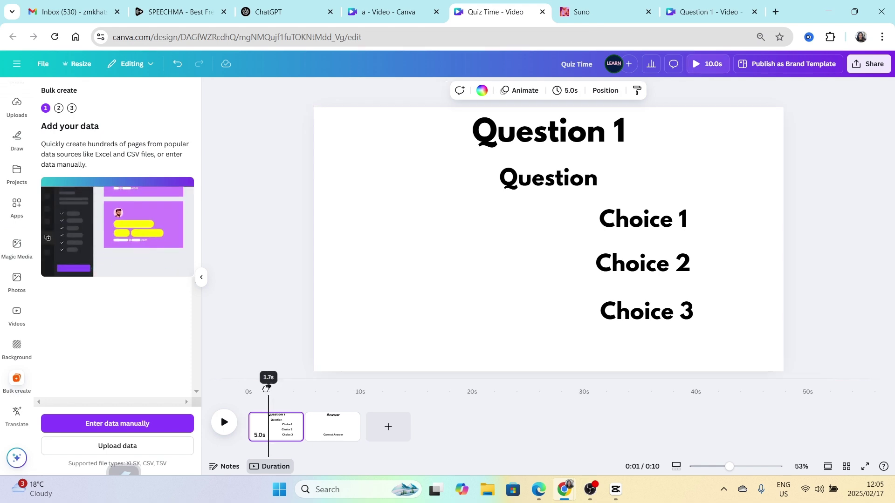
left_click(135, 428)
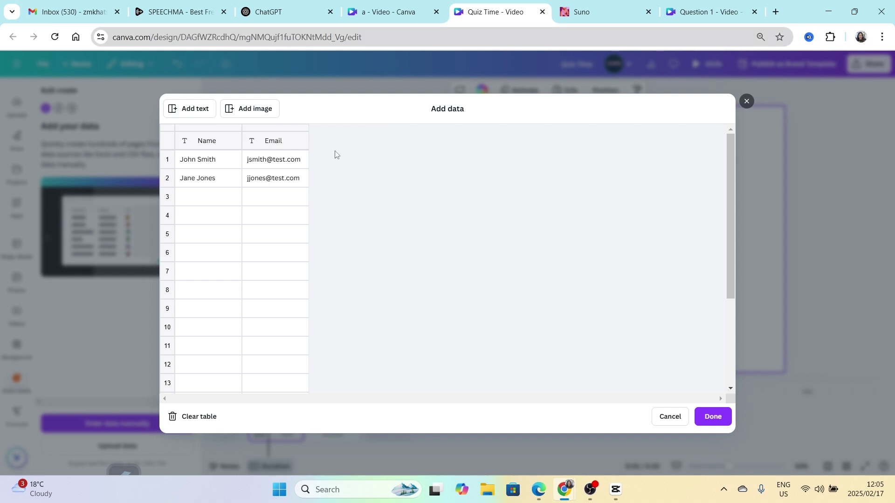
Check the quiz table in the Question 1 design and add three more text columns to the Bulk create data table.
left_click(709, 13)
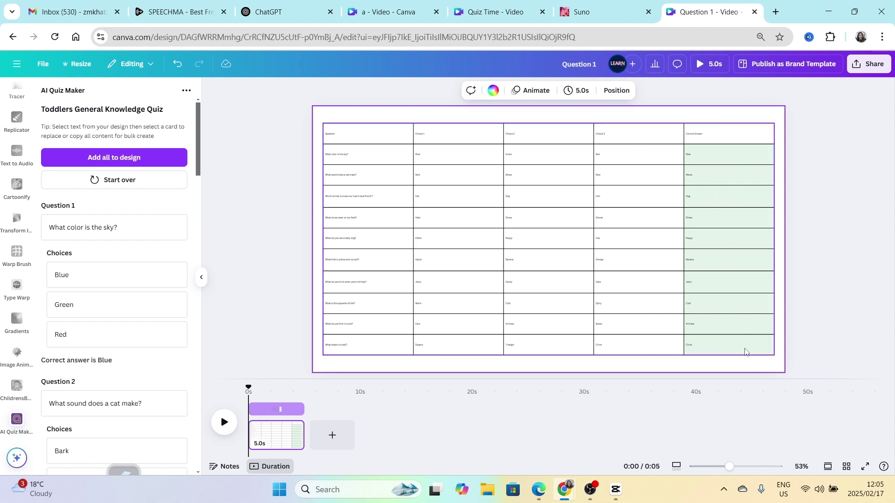
left_click(495, 11)
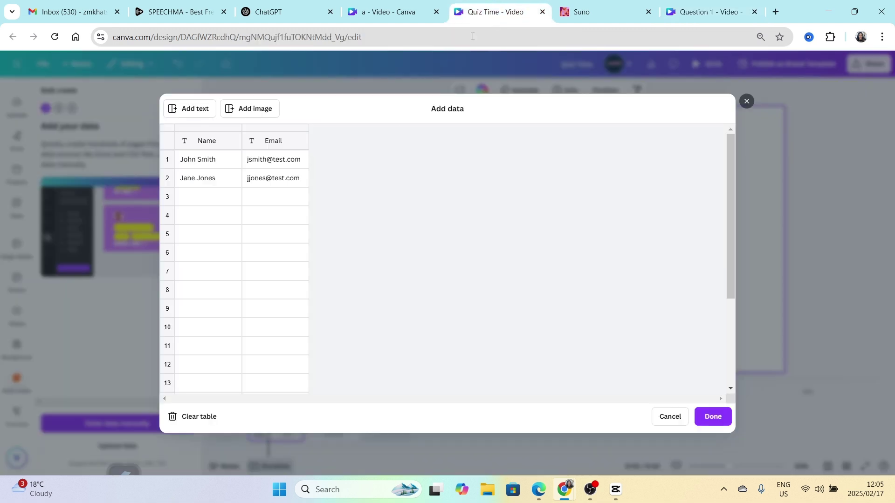
left_click(198, 112)
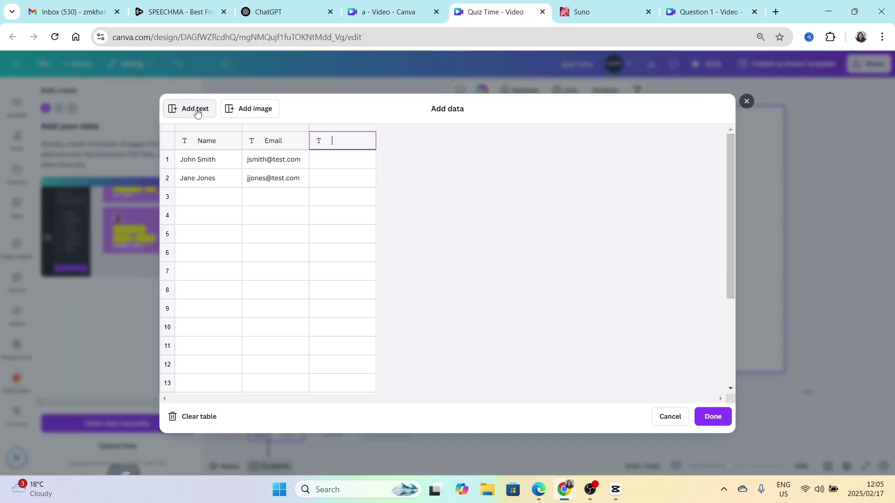
left_click(203, 110)
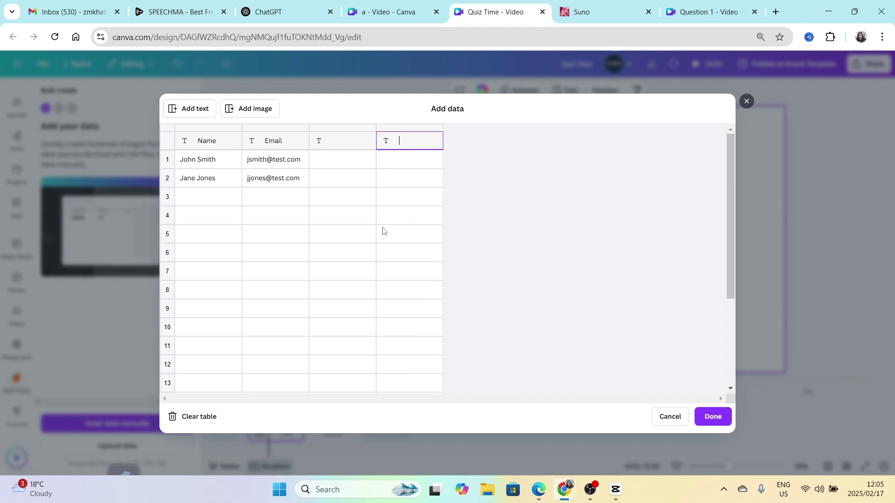
left_click(188, 112)
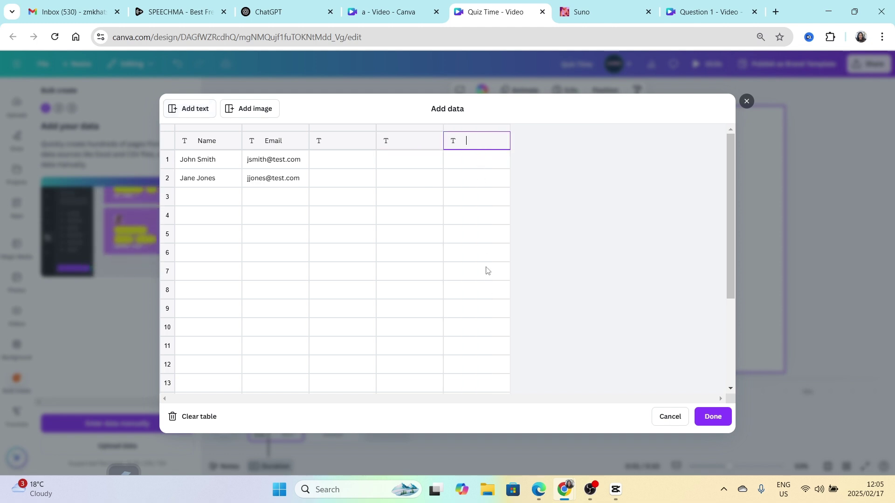
Copy the Question column from the quiz table and paste it over the first column of the Bulk create data.
left_click(717, 14)
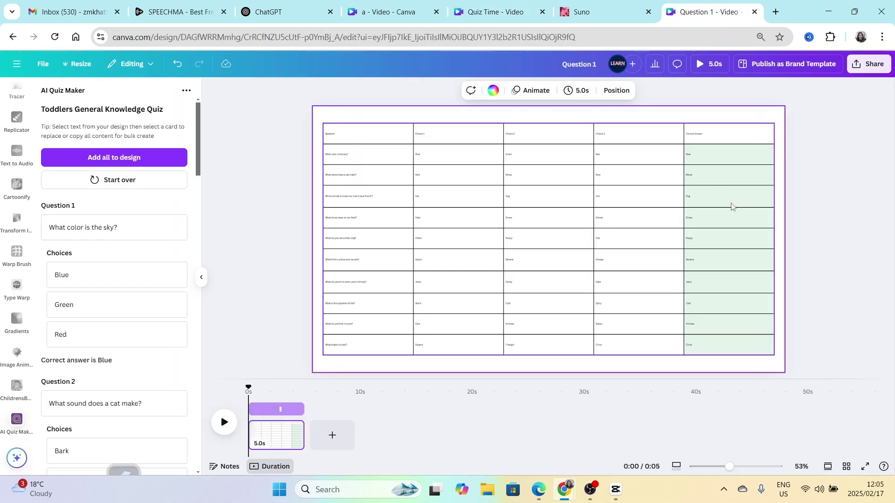
left_click(368, 115)
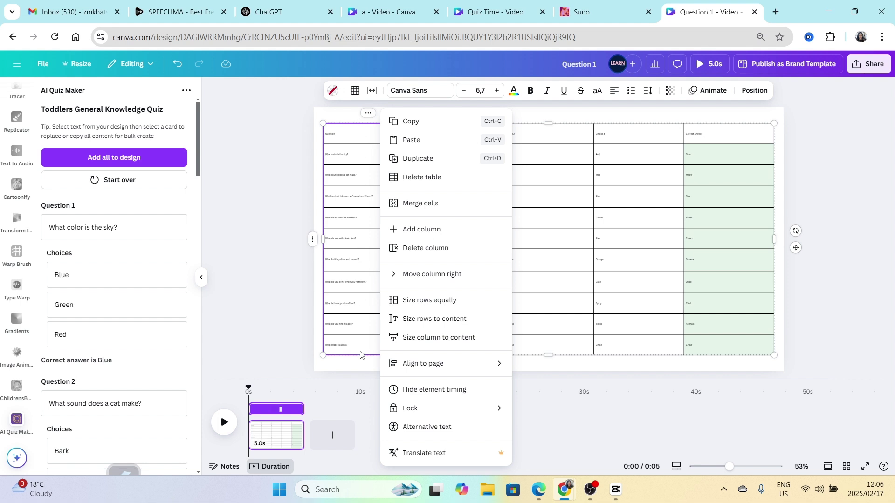
left_click(410, 122)
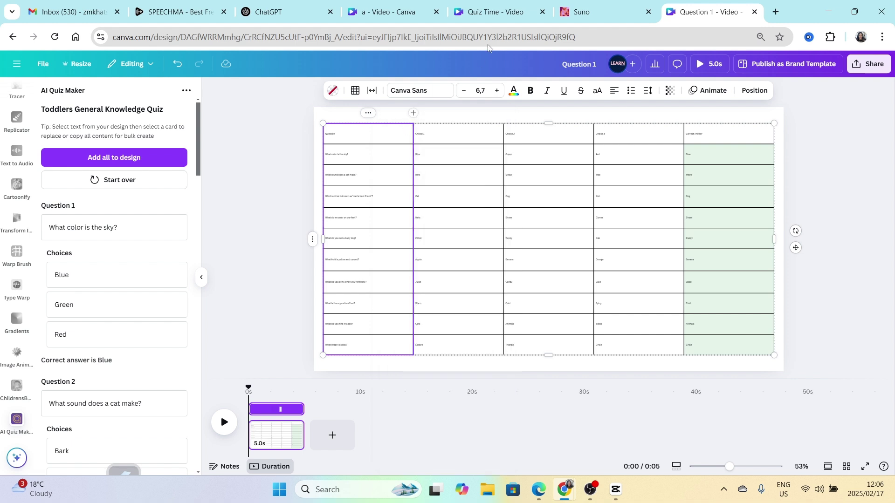
left_click(504, 13)
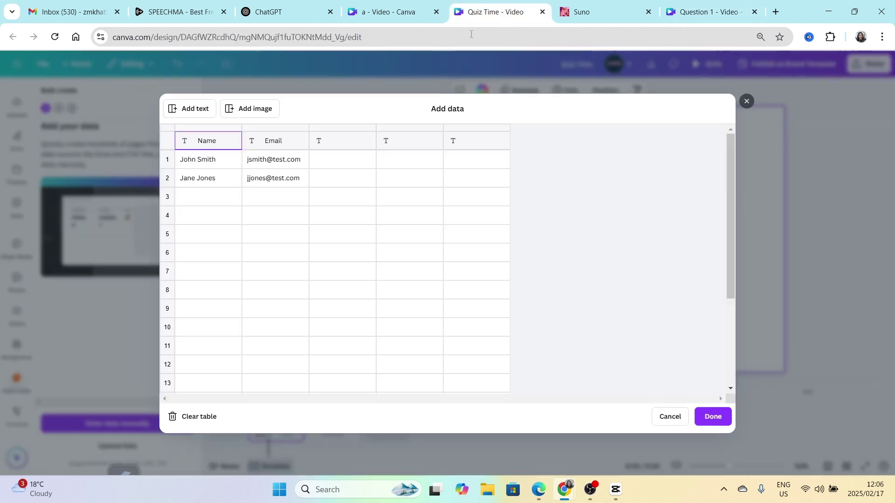
left_click(207, 131)
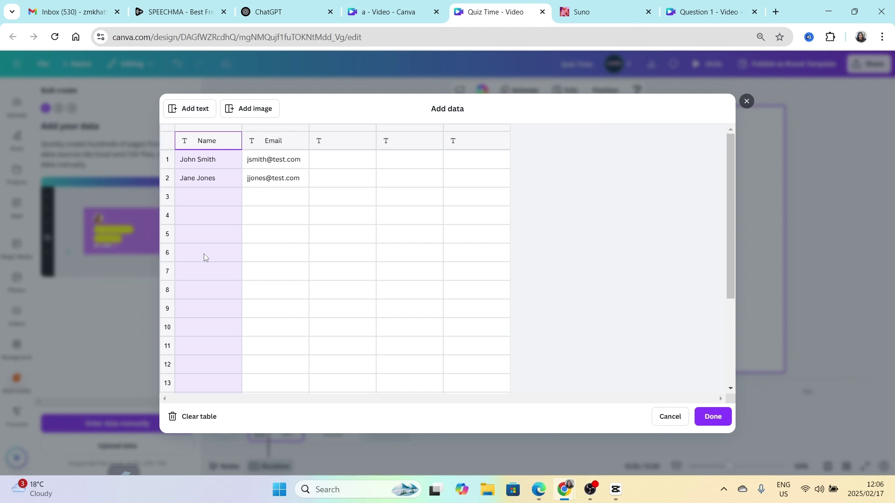
key("ctrl+v")
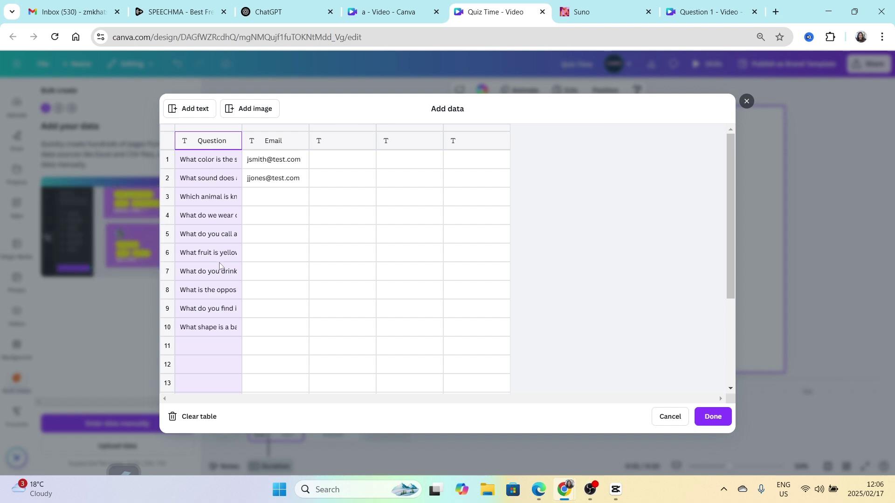
Copy the Choice 1 column from the quiz table and paste it over the Email column of the Bulk create data.
left_click(699, 17)
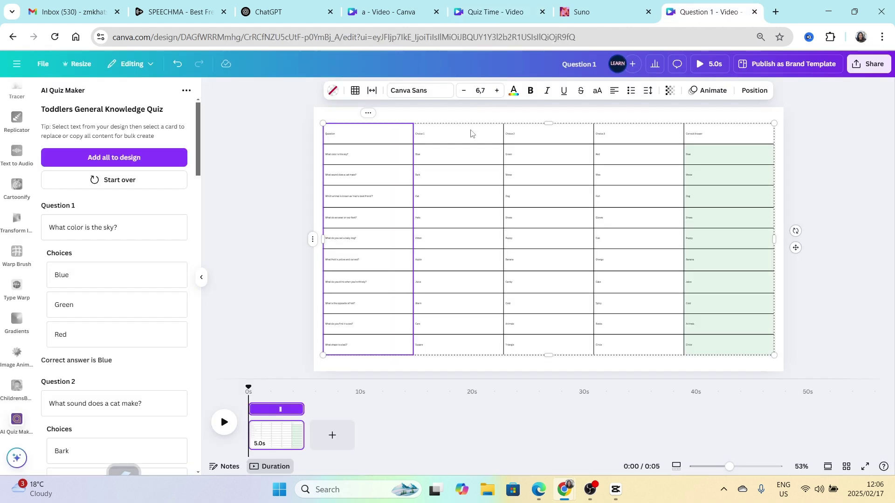
left_click(451, 118)
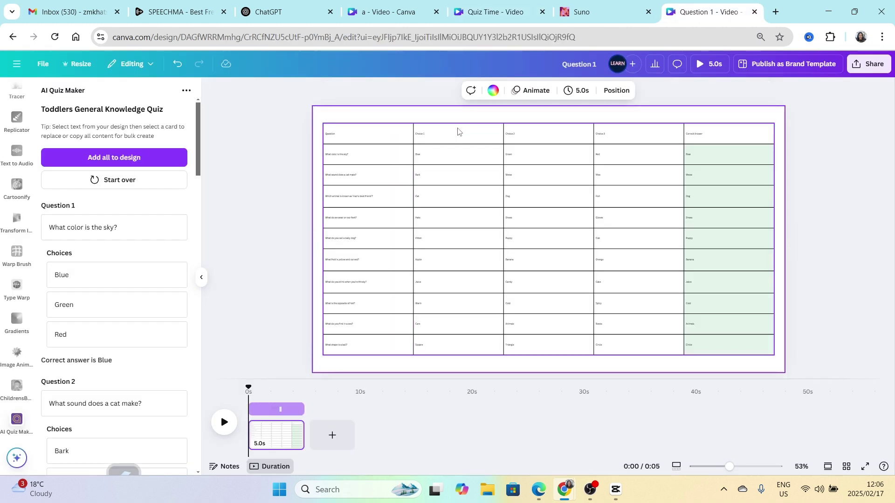
left_click(456, 125)
left_click(459, 114)
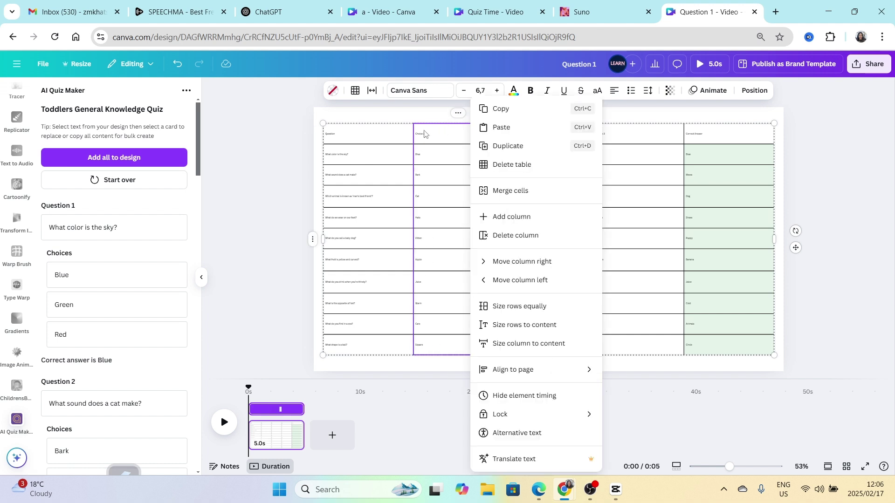
left_click(496, 110)
left_click(488, 15)
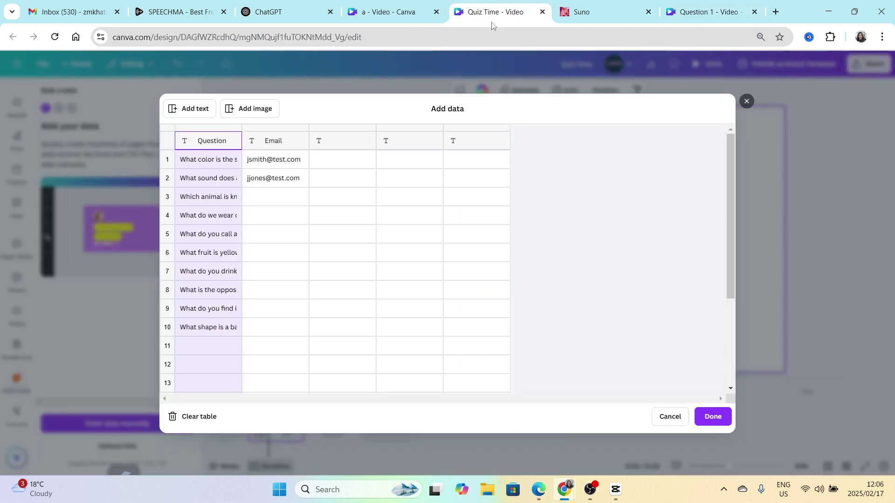
left_click(269, 129)
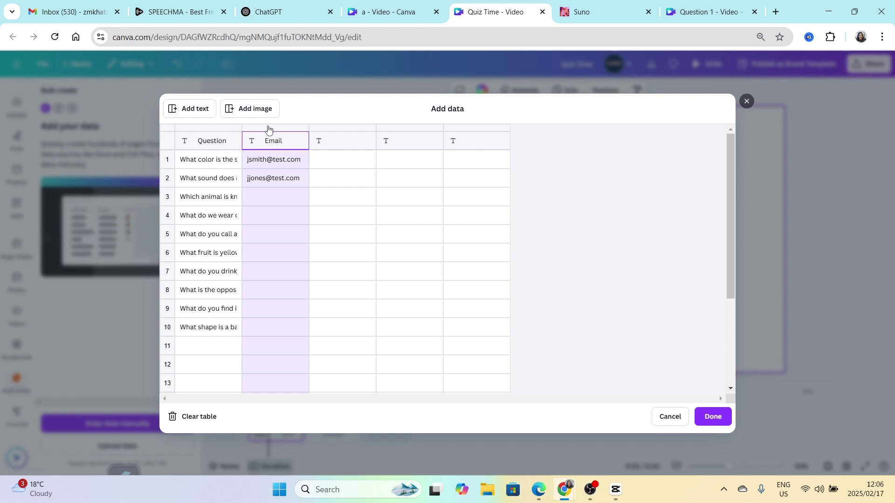
type("Choice 1 Blue Bark Cat Hats Kitten Apple Juice Warm Cars Square")
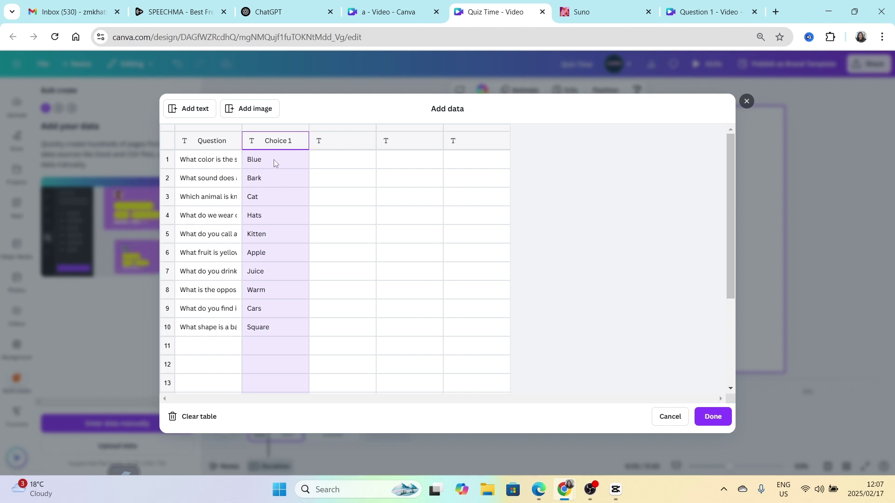
Copy the quiz table's Choice 2 column into the third column of the Bulk create data.
left_click(694, 12)
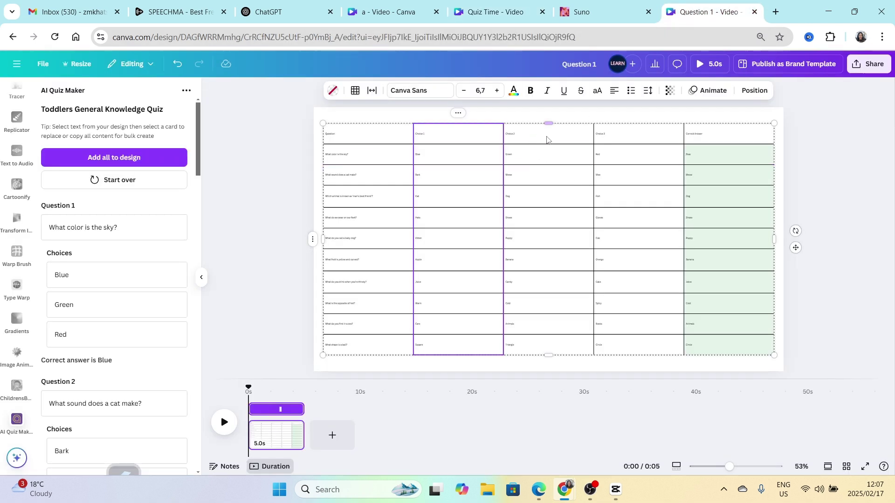
right_click(548, 140)
left_click(583, 110)
left_click(496, 12)
type("Choice 2 Green Meow Dog Shoes Puppy Banana Candy Cold Animals Triangle")
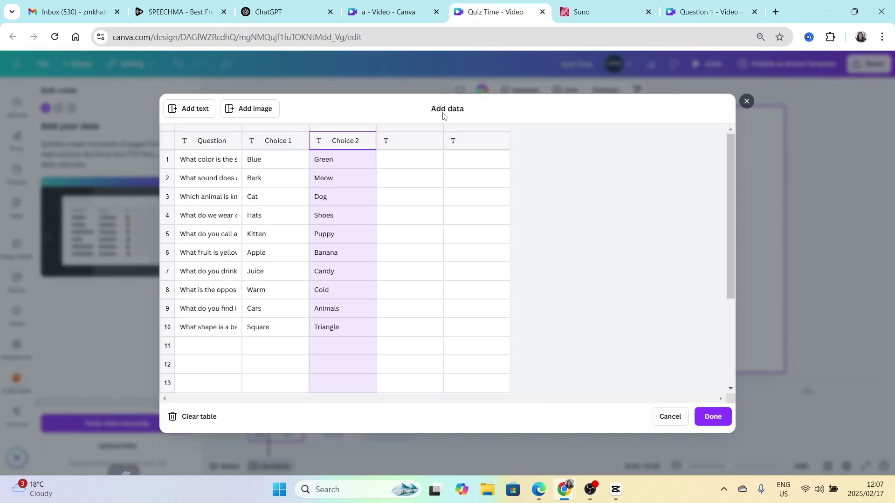
Copy the quiz table's Choice 3 column into the fourth column of the Bulk create data.
left_click(709, 14)
left_click(496, 11)
left_click(403, 130)
type("Choice 3 Red Moo Fish Gloves Cub Orange Cake Spicy Books Circle")
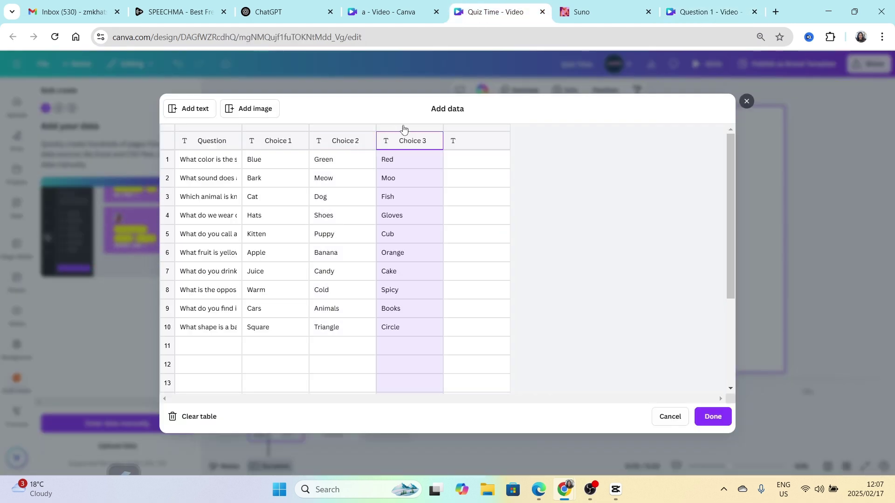
Copy the quiz table's Correct Answer column into the fifth column of the Bulk create data and finish the data entry.
left_click(723, 17)
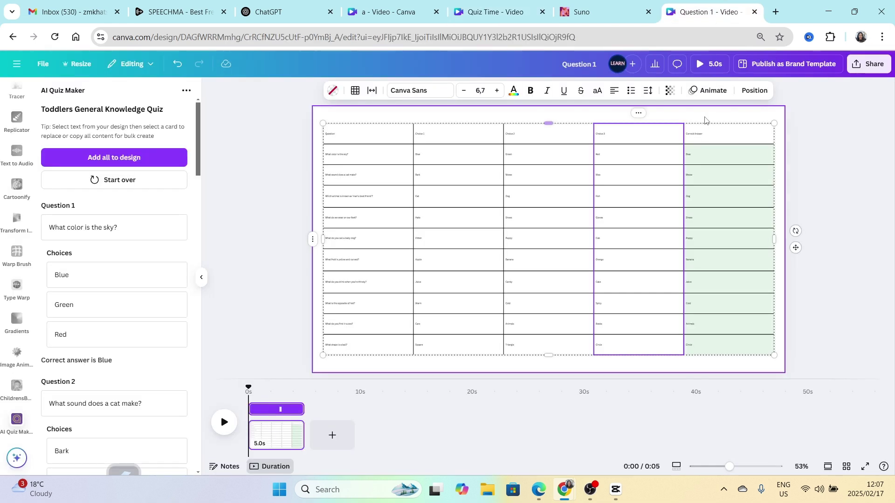
left_click(717, 120)
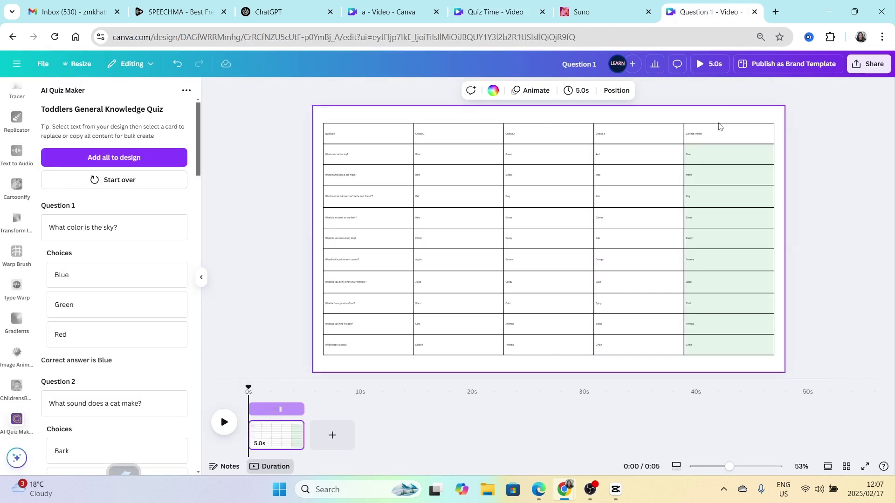
left_click(728, 114)
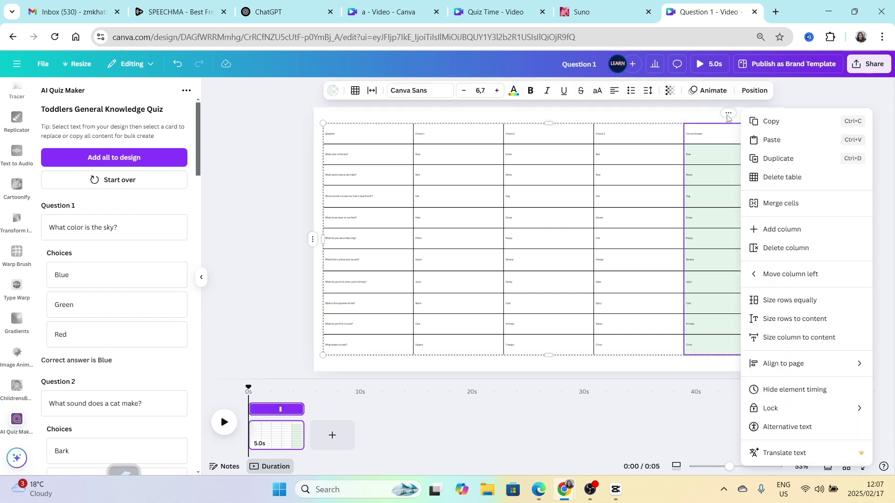
left_click(764, 122)
left_click(498, 19)
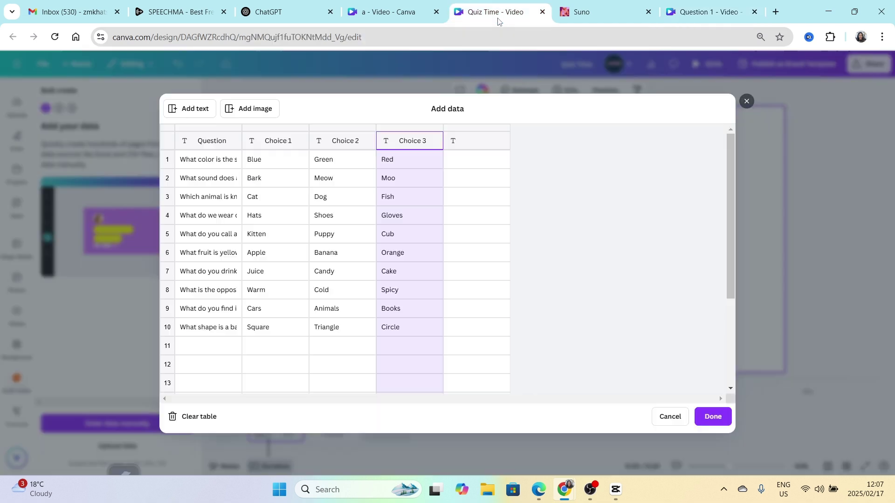
left_click(462, 130)
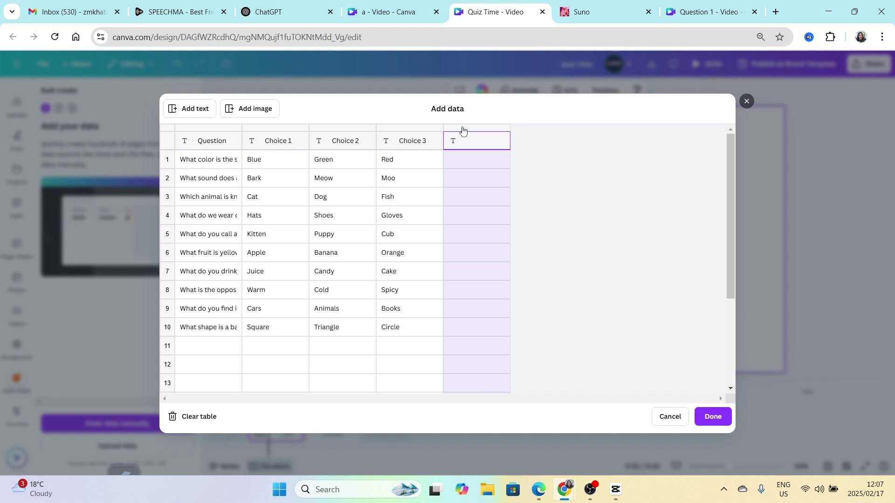
key("ctrl+v")
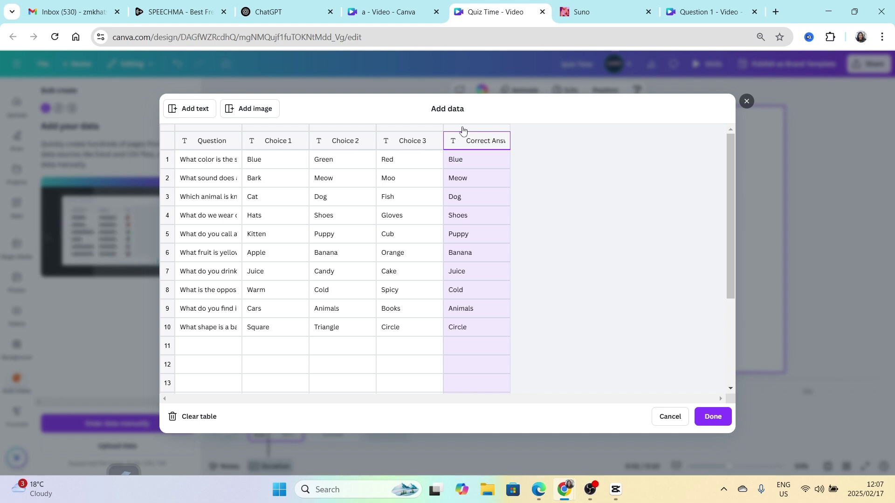
key("Left")
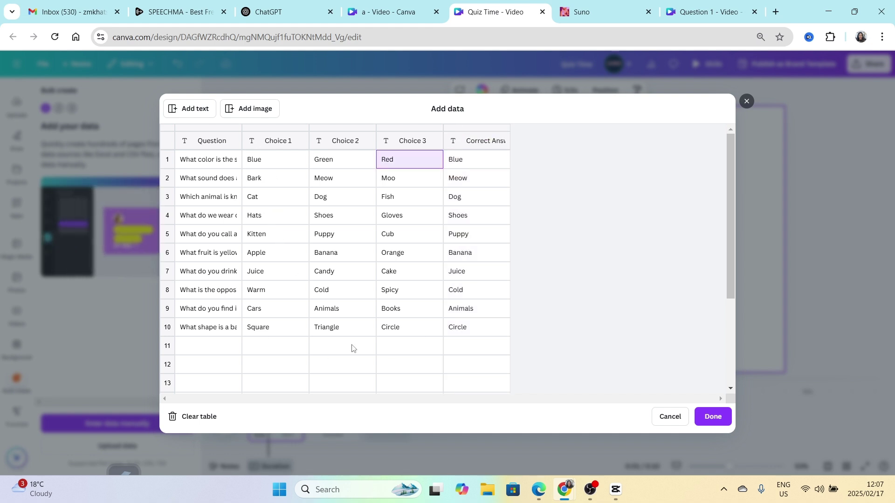
left_click(713, 417)
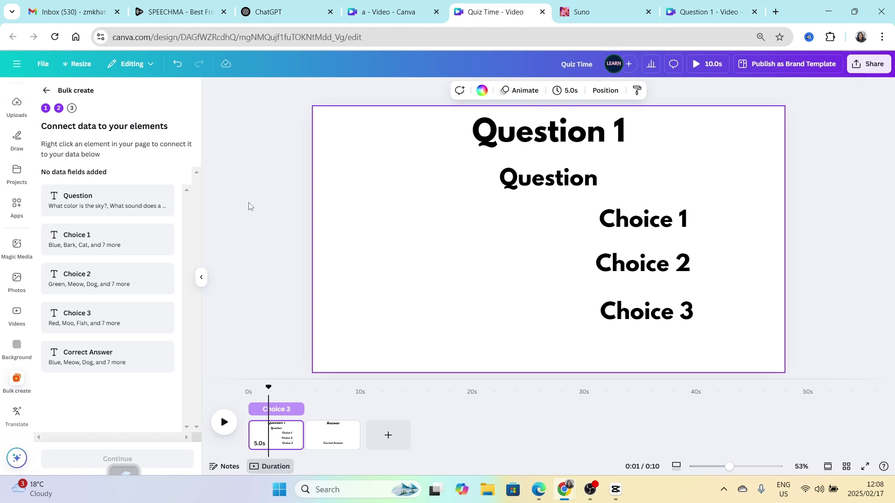
Connect the Question text on the question page to the Question data field.
left_click(547, 185)
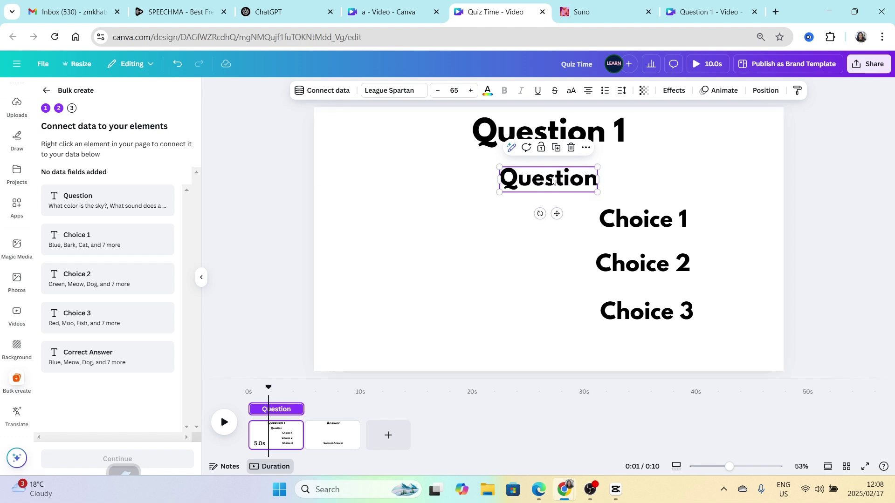
left_click(586, 148)
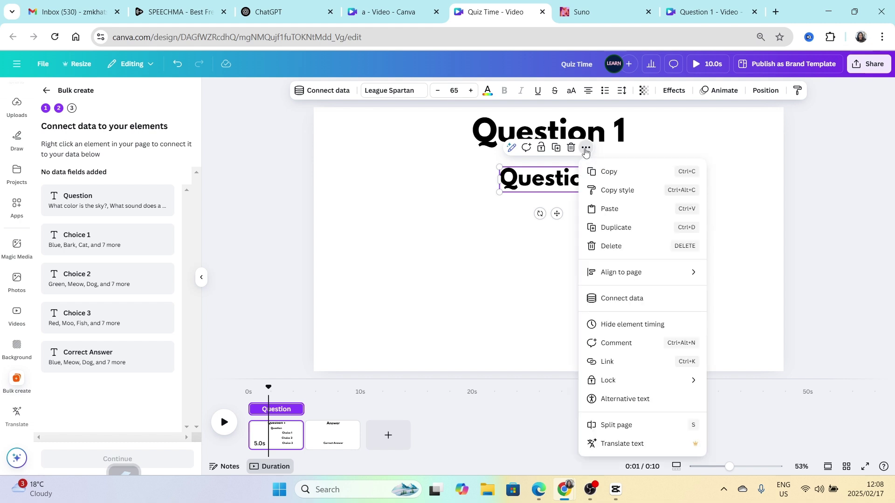
left_click(621, 303)
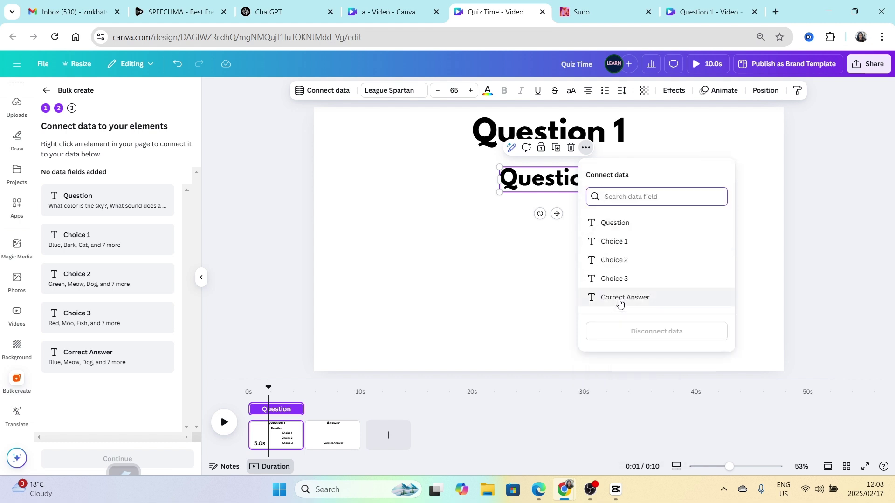
left_click(616, 224)
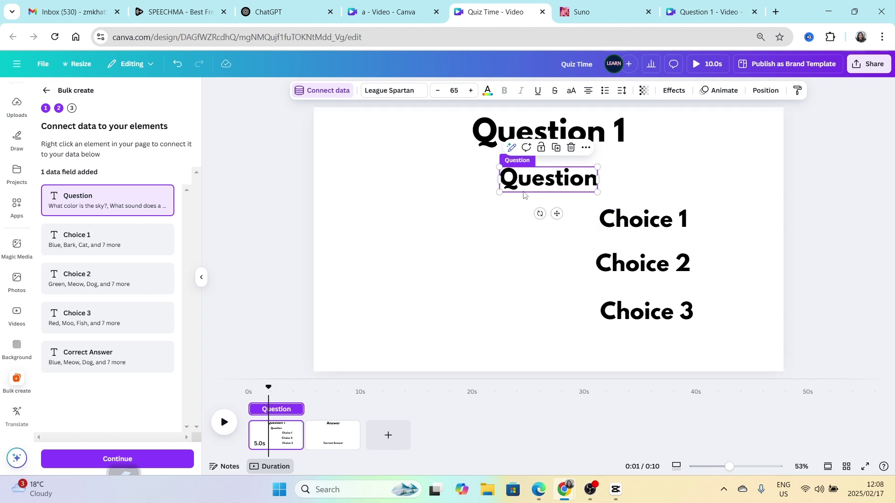
Connect the Choice 1 text on the question page to the Choice 1 data field.
left_click(651, 227)
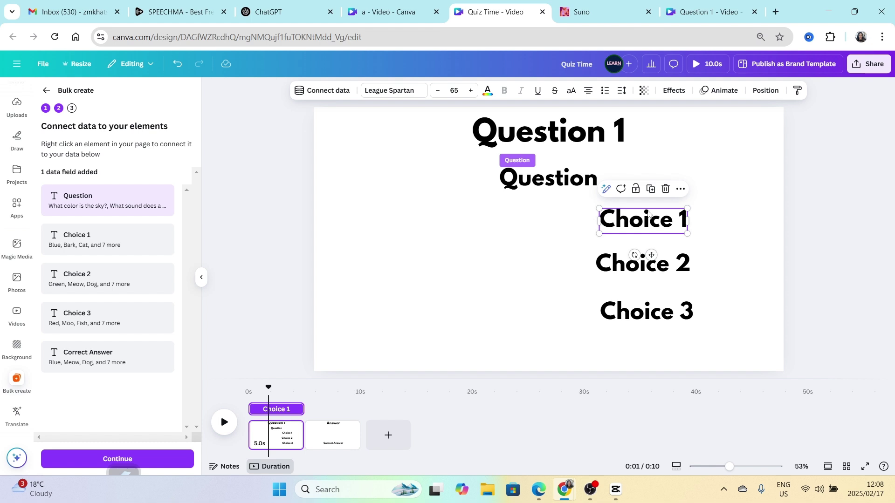
left_click(680, 189)
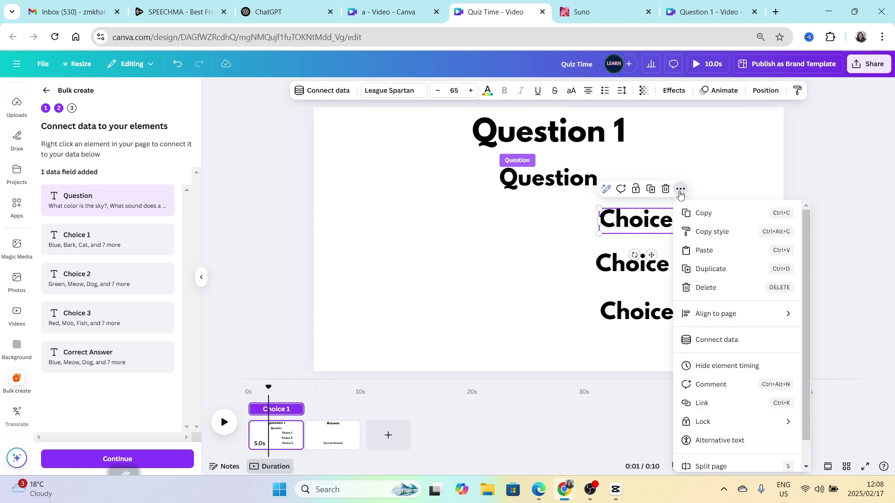
left_click(714, 343)
left_click(703, 283)
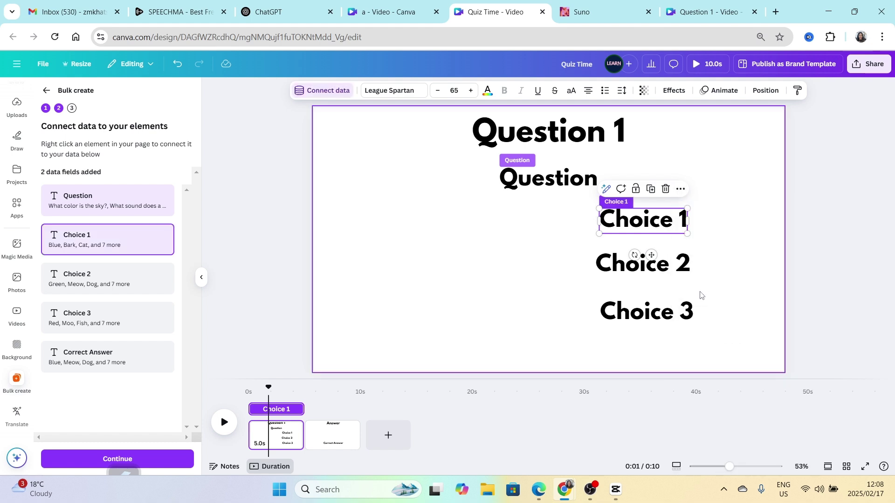
Connect the Choice 2 text on the question page to the Choice 2 data field.
left_click(689, 260)
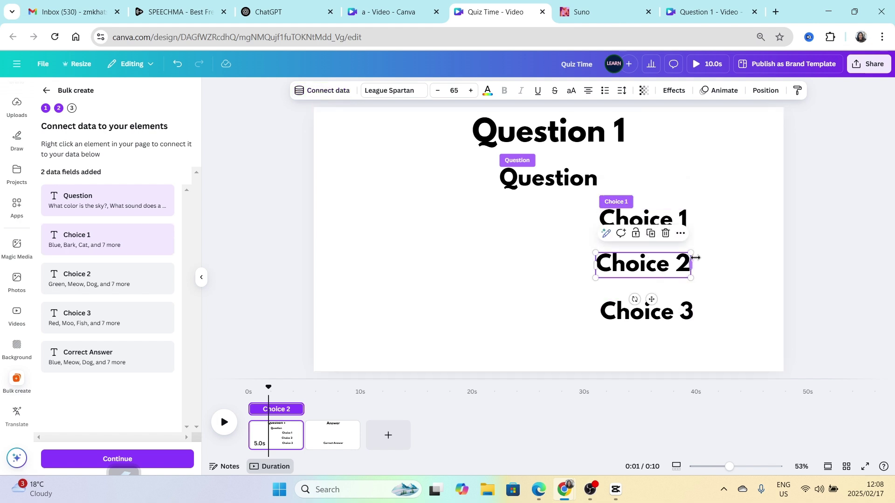
left_click(681, 233)
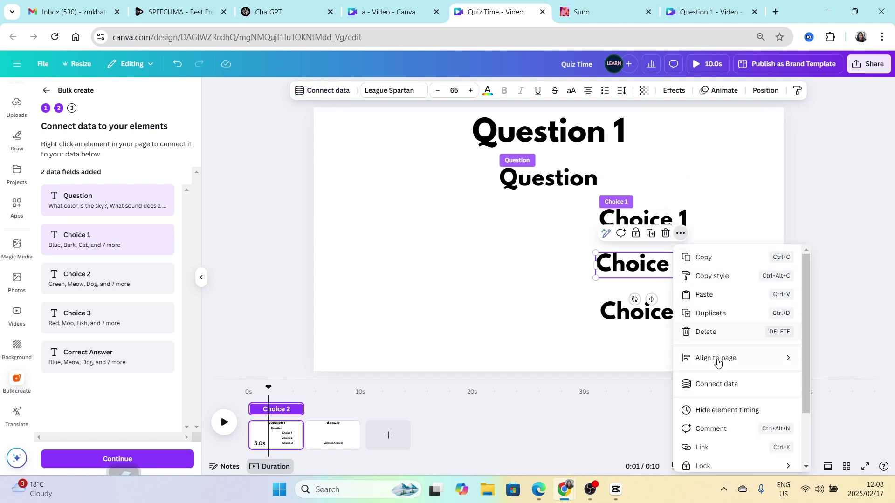
left_click(716, 384)
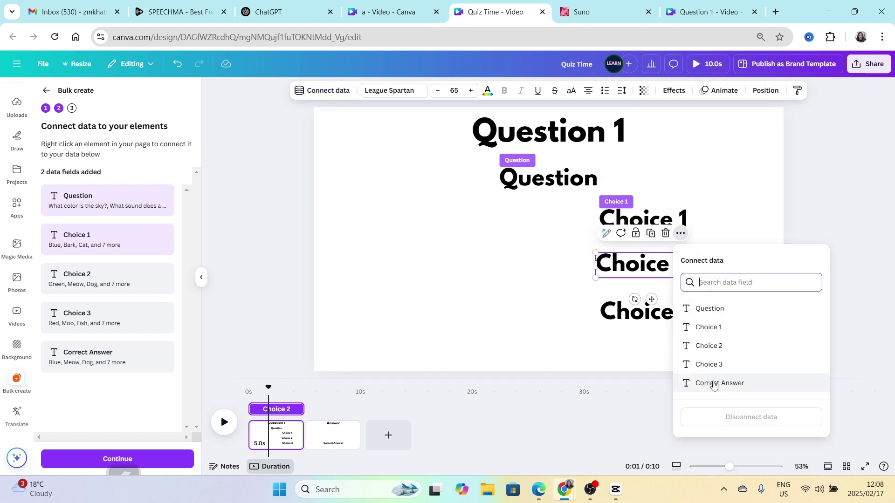
left_click(717, 350)
Connect the Choice 3 text on the question page to the Choice 3 data field.
left_click(659, 328)
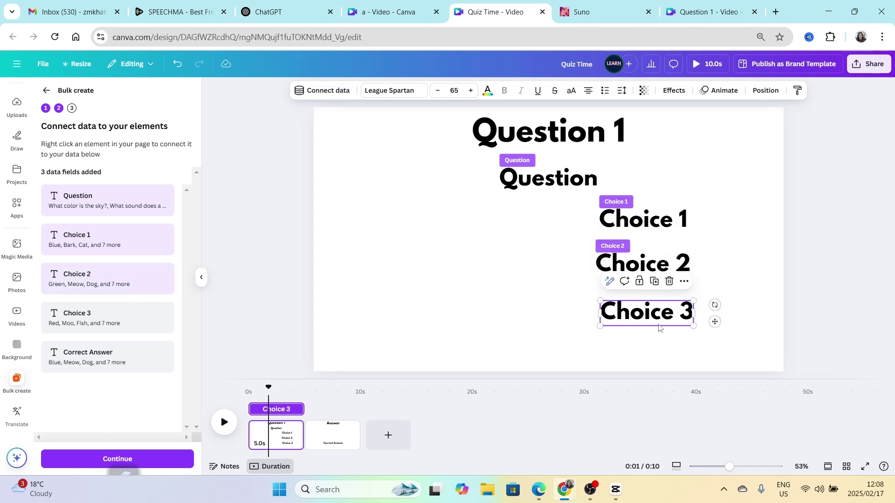
left_click(684, 281)
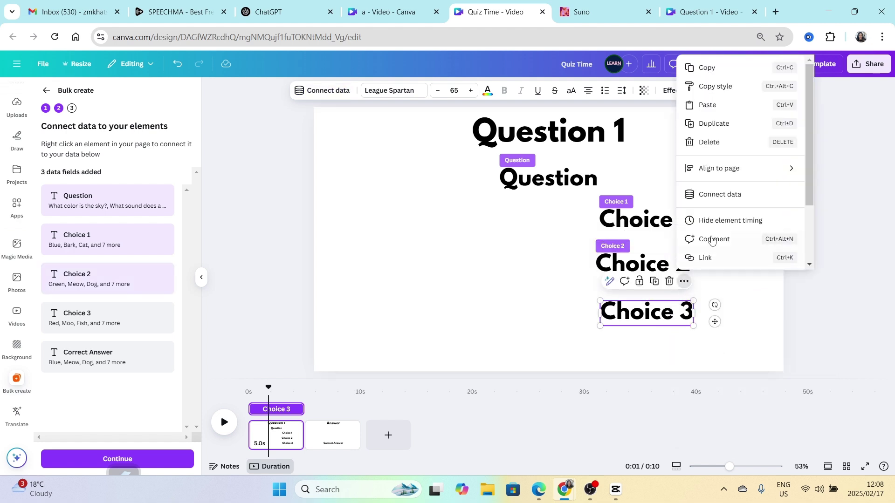
left_click(717, 194)
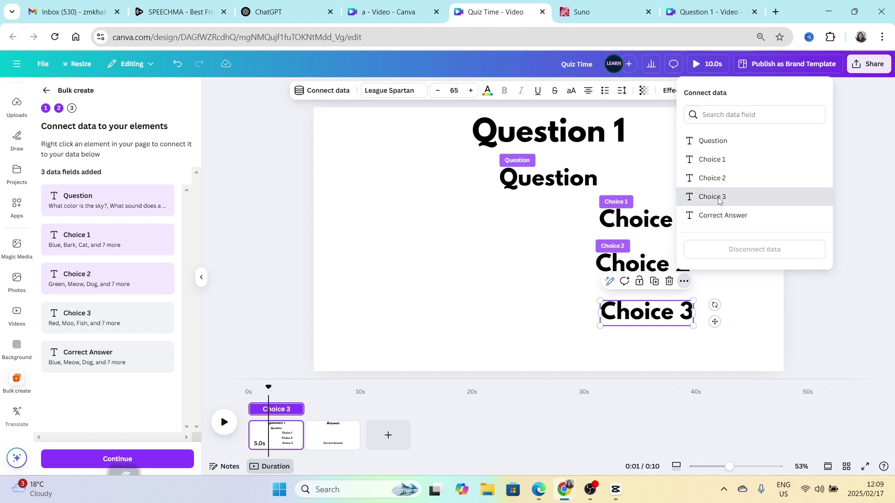
left_click(718, 198)
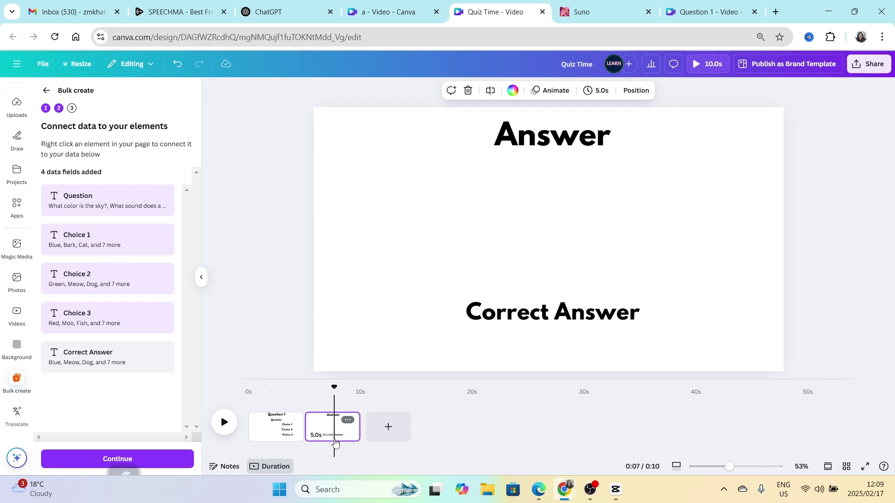
Connect the Correct Answer text on the answer page to the Correct Answer data field.
left_click(530, 318)
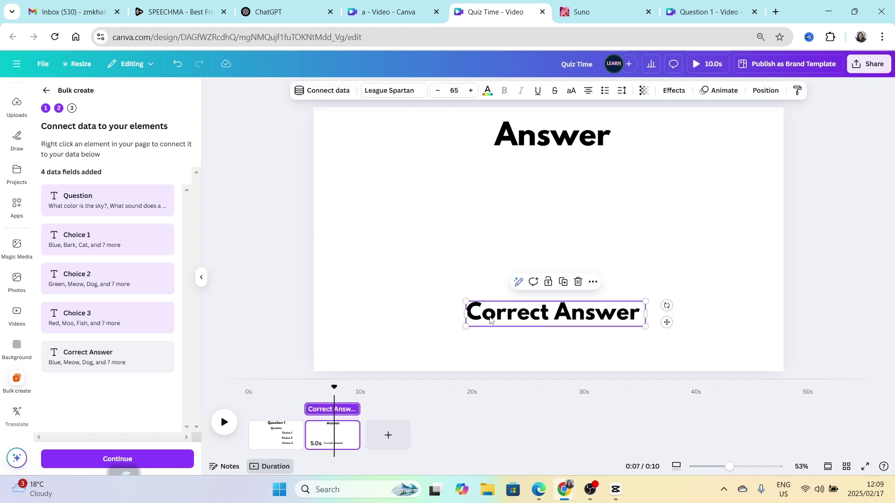
left_click(593, 282)
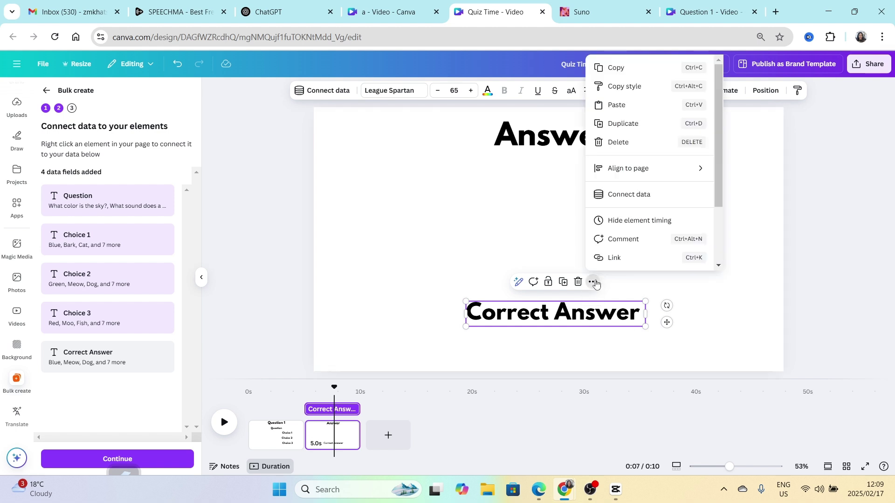
left_click(652, 195)
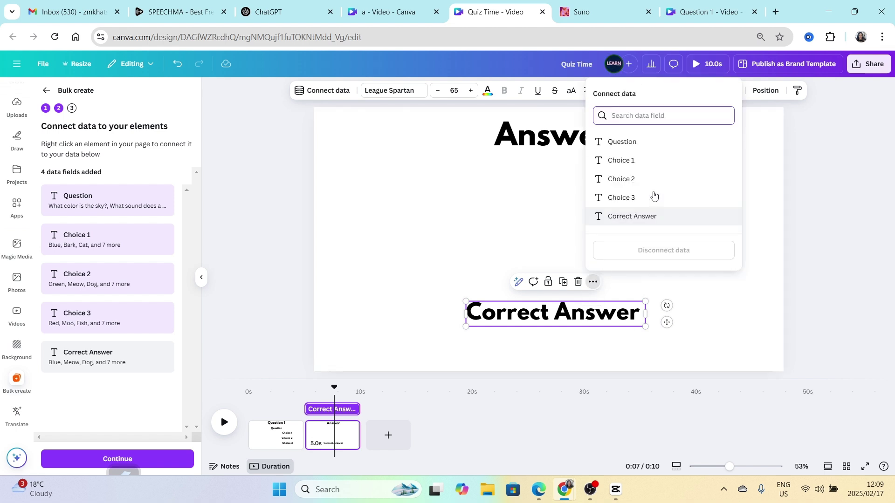
left_click(632, 217)
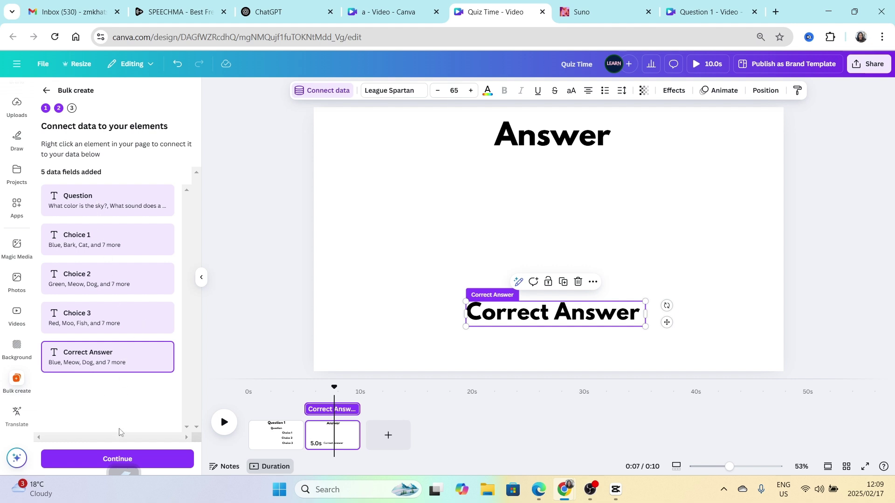
Continue to applying the data and generate 10 designs with all ten quiz questions selected.
left_click(148, 459)
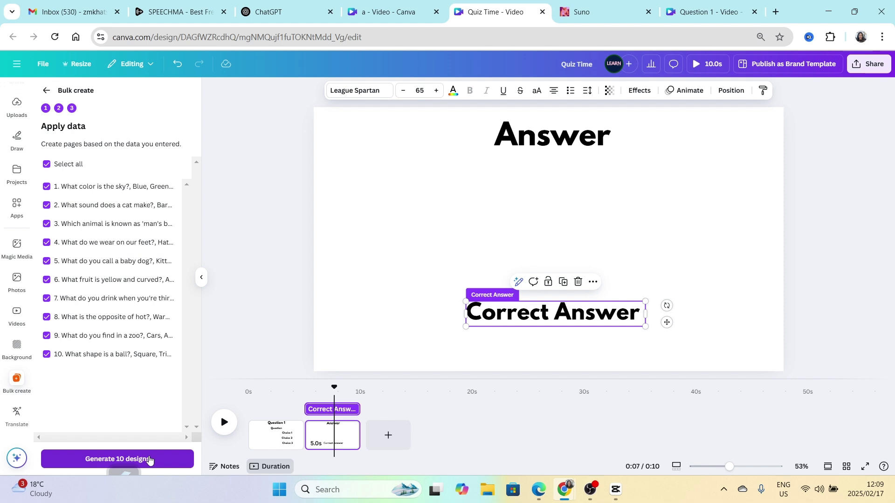
left_click(148, 454)
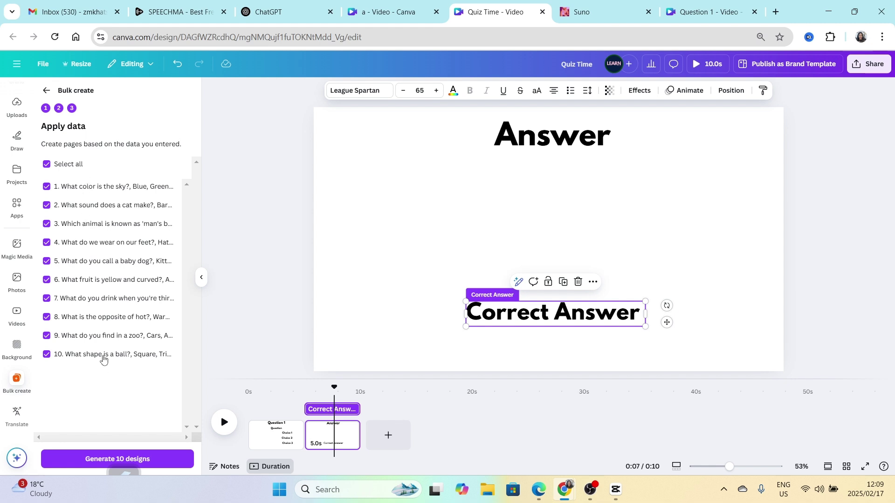
left_click(263, 425)
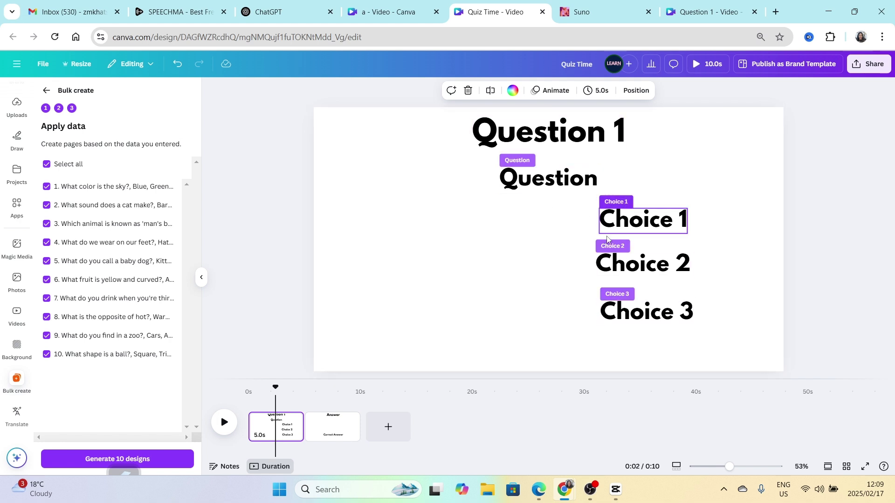
left_click(119, 461)
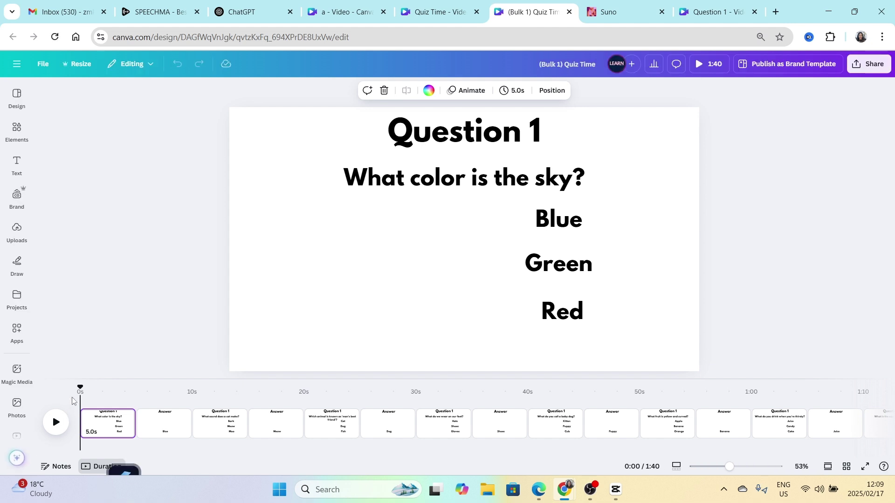
Review the generated question and answer pages along the timeline to check their questions, choices and answers.
left_click(180, 404)
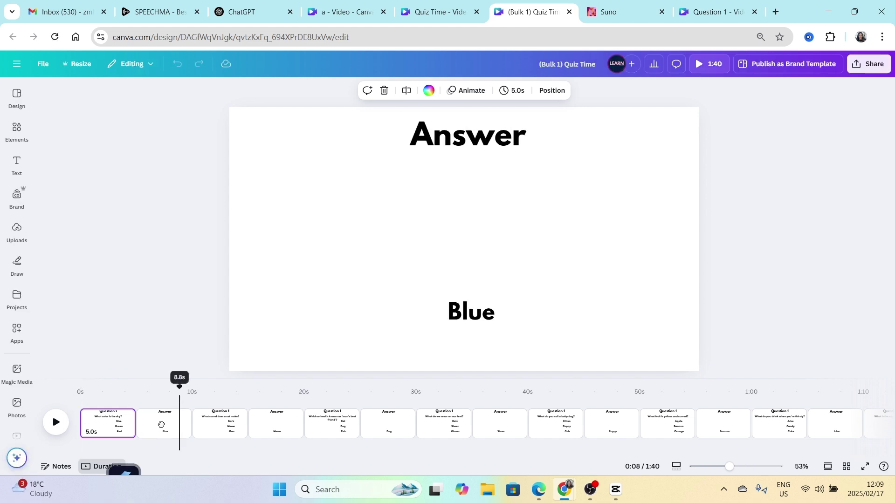
left_click(236, 428)
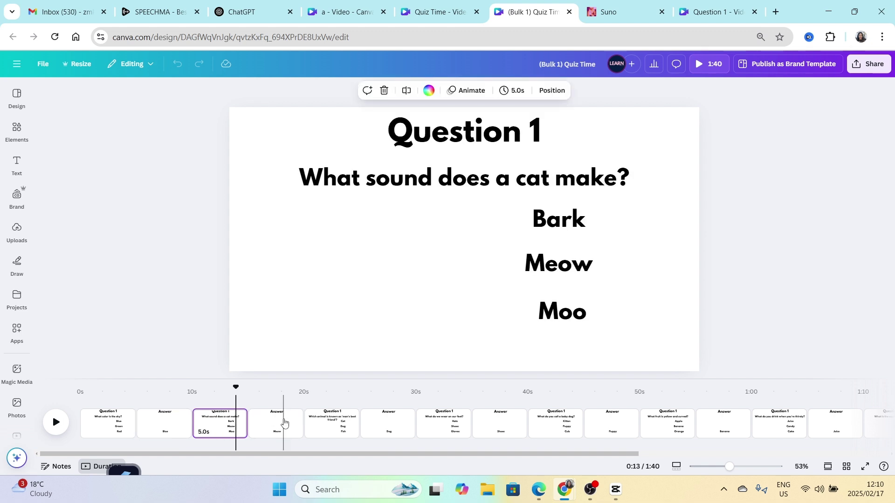
left_click(279, 422)
left_click(335, 424)
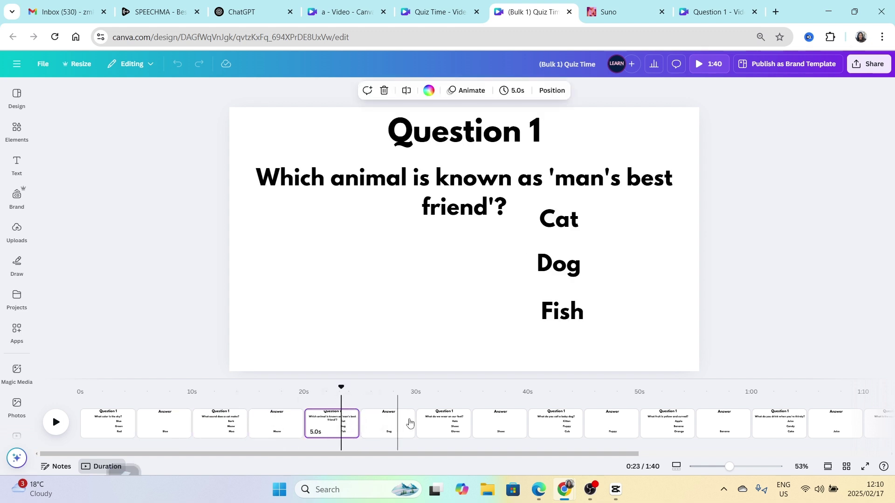
left_click(387, 423)
left_click(455, 423)
left_click(516, 421)
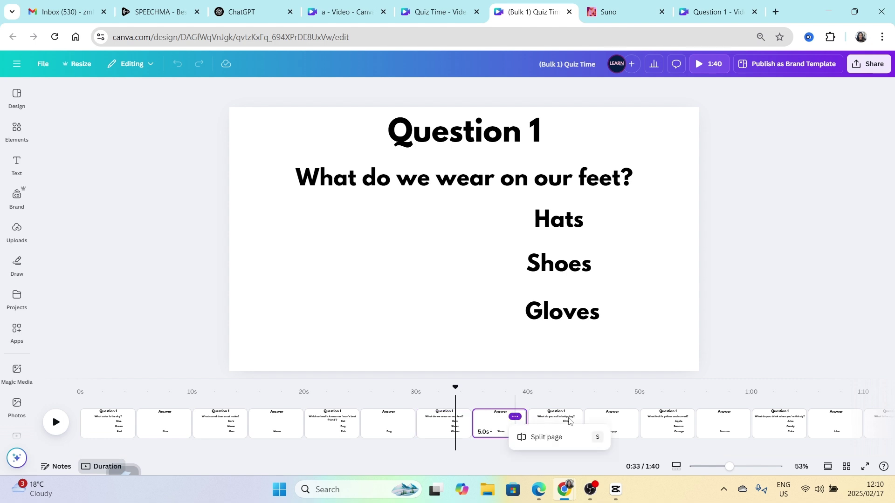
left_click(566, 421)
left_click(706, 424)
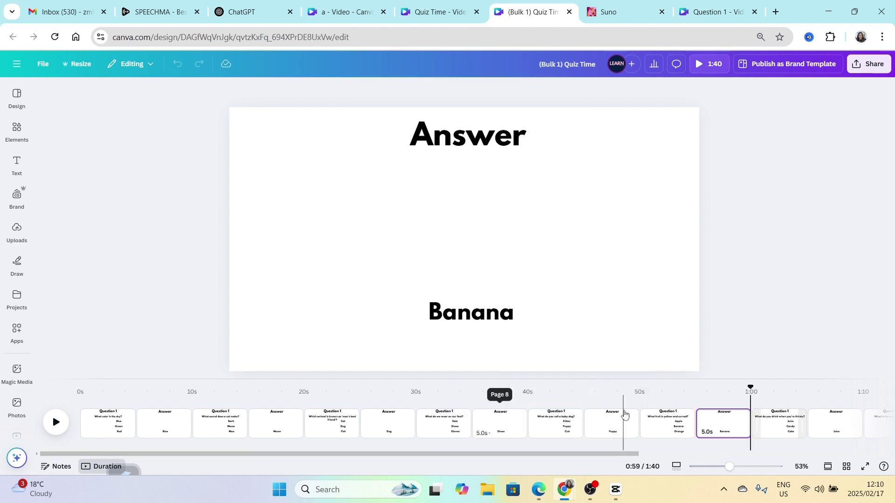
left_click(90, 403)
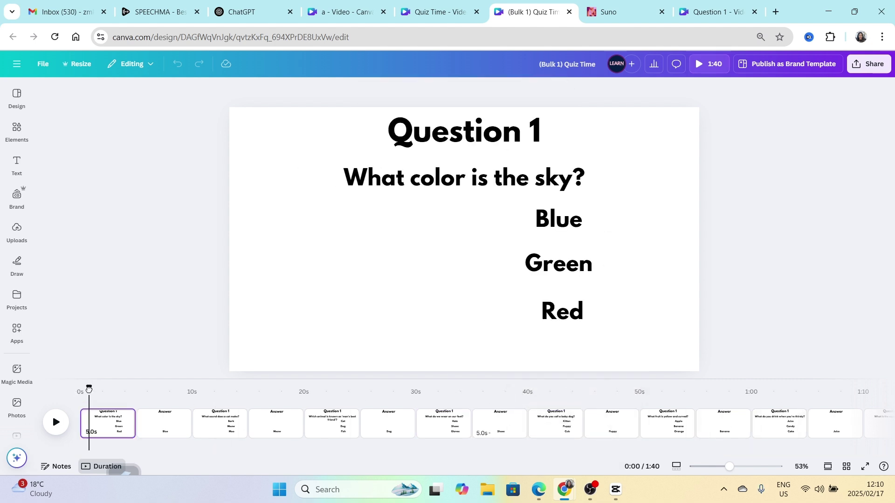
left_click_drag(88, 389, 438, 389)
left_click_drag(472, 432, 26, 446)
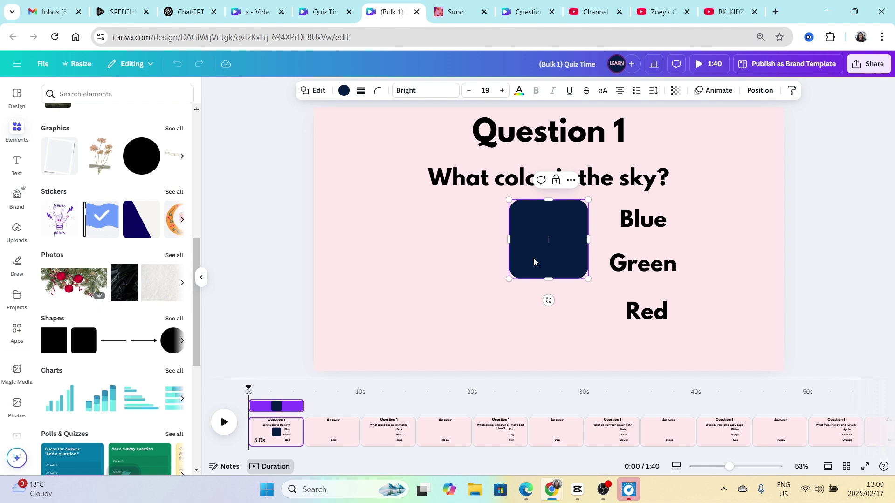
Enlarge the rounded square into a large panel behind the question and choices and fill it with the medium pink logo color.
left_click_drag(536, 259, 704, 360)
left_click(345, 91)
left_click(76, 224)
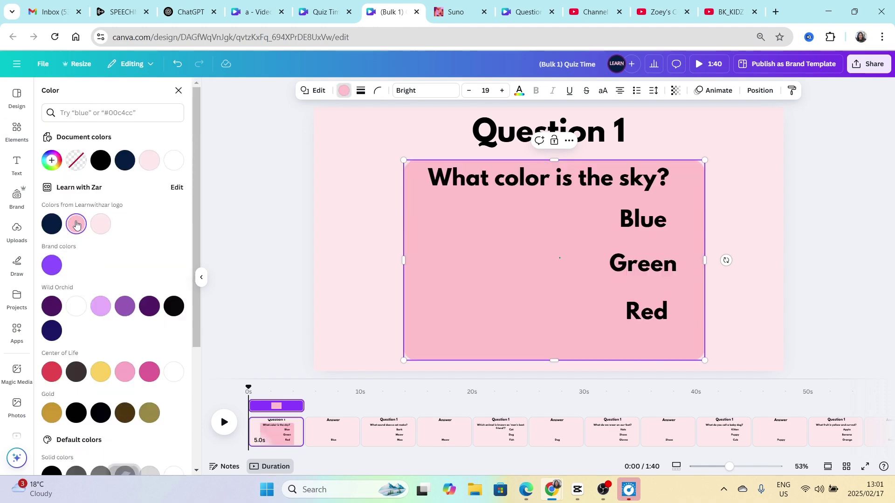
Apply the first page's light pink background color to all pages in place of white.
left_click(332, 246)
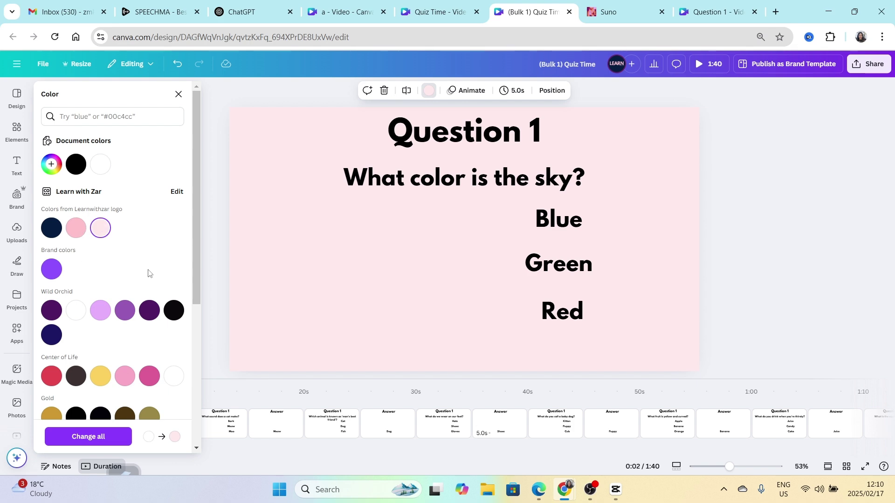
left_click(111, 436)
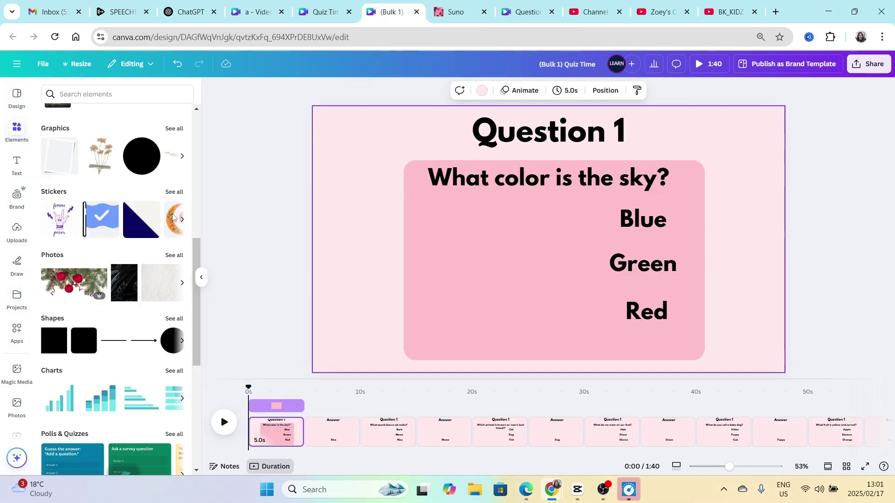
Search the elements for "a", add the black circled A graphic and place it, scaled down, beside the Blue choice.
left_click(117, 94)
type("a")
key("Return")
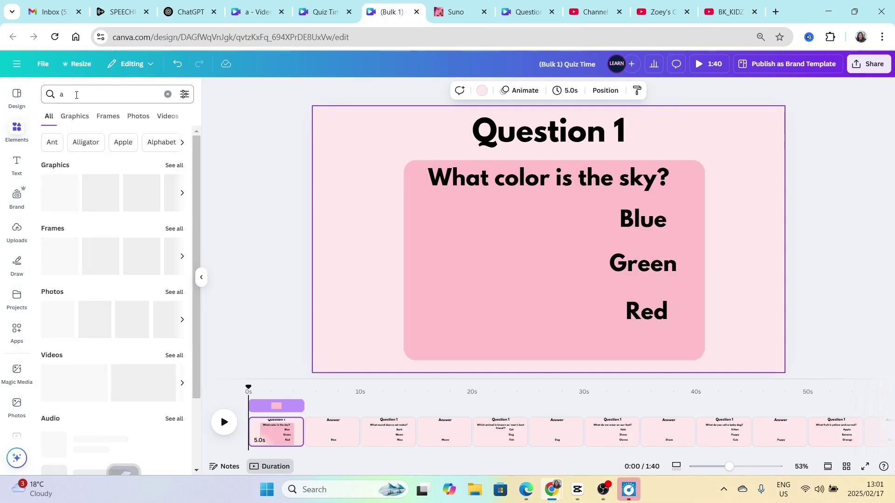
left_click(157, 325)
left_click_drag(601, 182, 568, 220)
Search the graphics for "b", add the black circled B and place it, scaled down, beside the Green choice.
left_click(49, 96)
type("b")
key("Return")
left_click(162, 329)
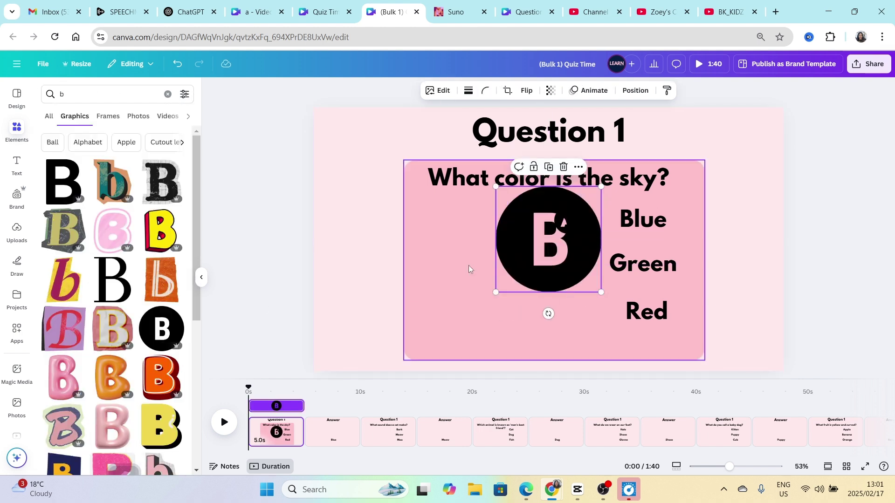
left_click_drag(603, 188, 568, 268)
Search the graphics for "c", add the black circled C and place it, scaled down, beside the Red choice.
left_click(49, 94)
type("c")
key("Return")
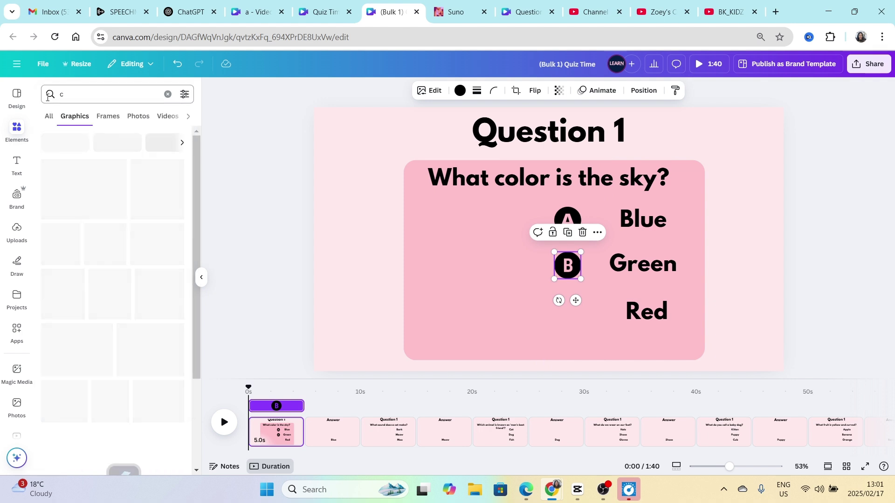
left_click(162, 328)
left_click_drag(600, 186, 566, 309)
left_click(476, 268)
Copy the circled A, B and C together from the first page onto the cat sound and man's best friend question pages.
left_click_drag(292, 141, 485, 287)
left_click_drag(279, 188, 661, 164)
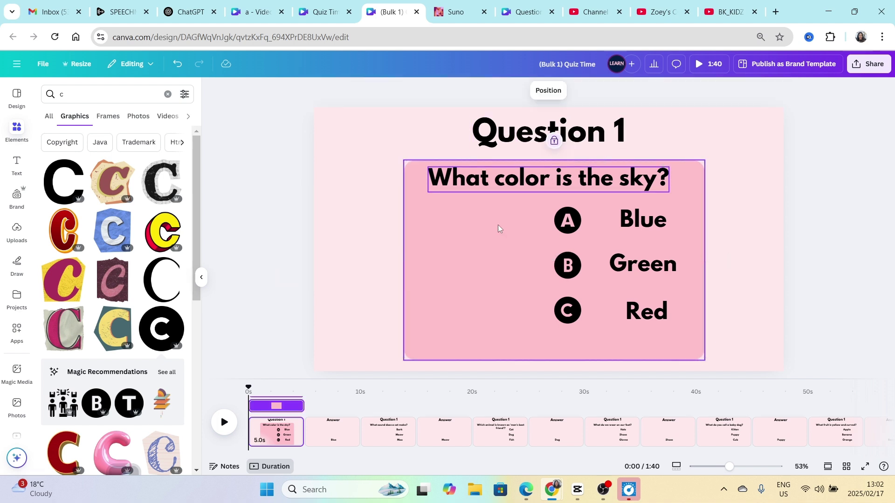
left_click_drag(281, 201, 570, 323)
key("ctrl+c")
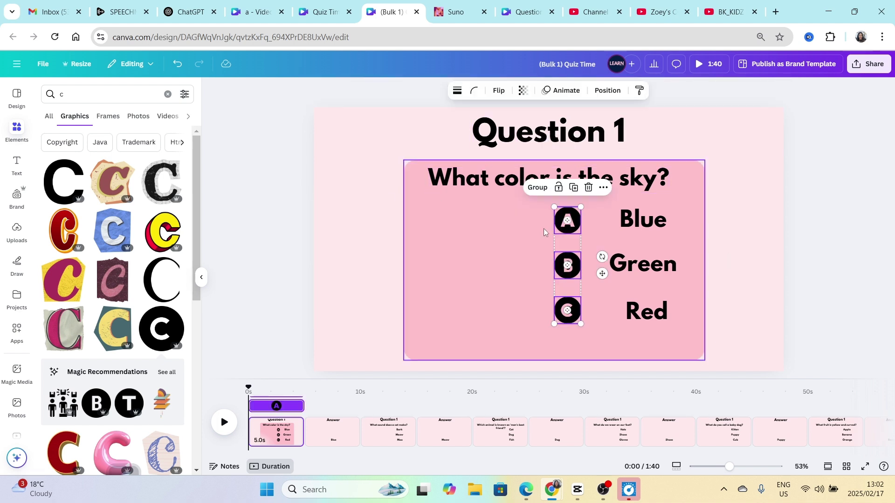
left_click(387, 431)
key("ctrl+v")
left_click(501, 431)
key("ctrl+v")
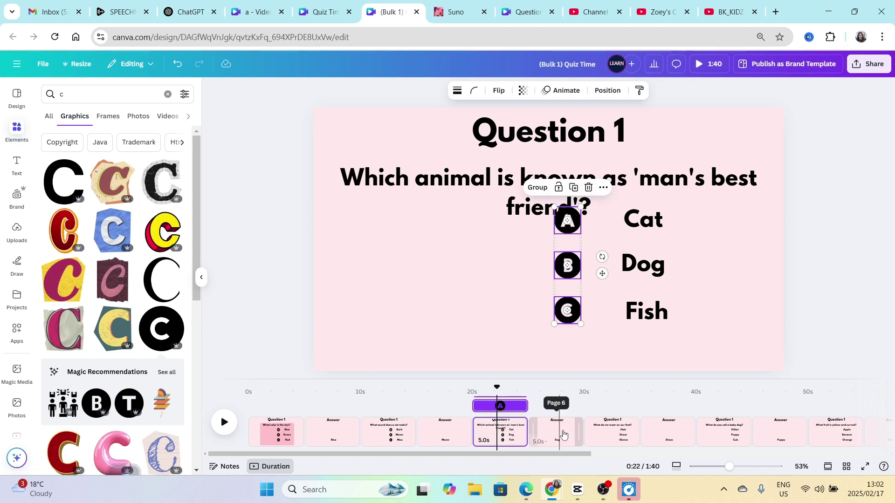
left_click(612, 432)
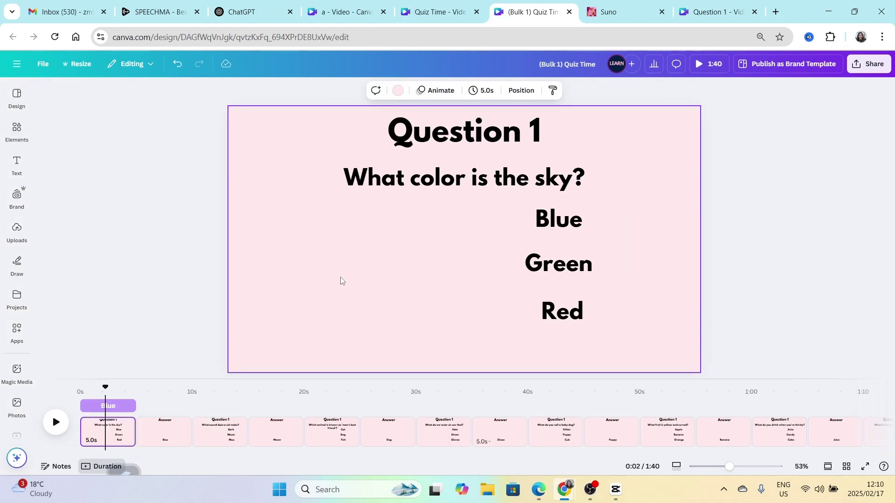
Look over the Quiz Time songs in Suno and preview the finished sample quiz in Canva from the Meow answer to Question 3.
left_click(608, 14)
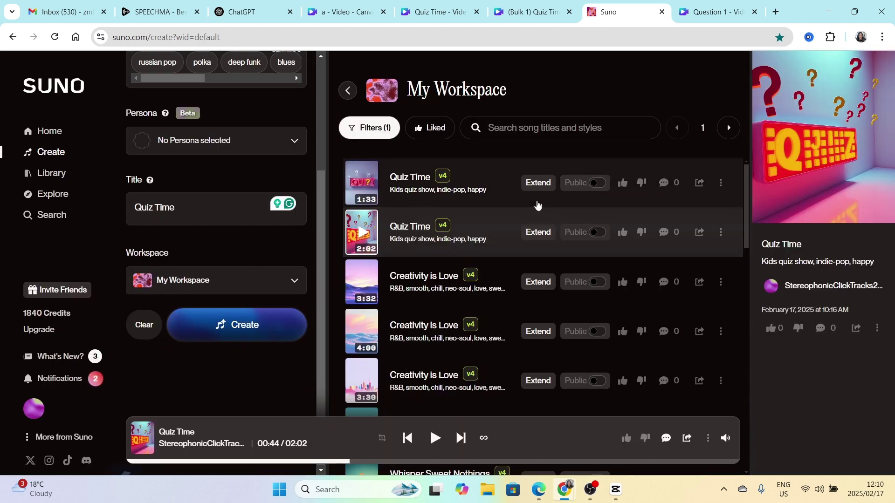
left_click(548, 14)
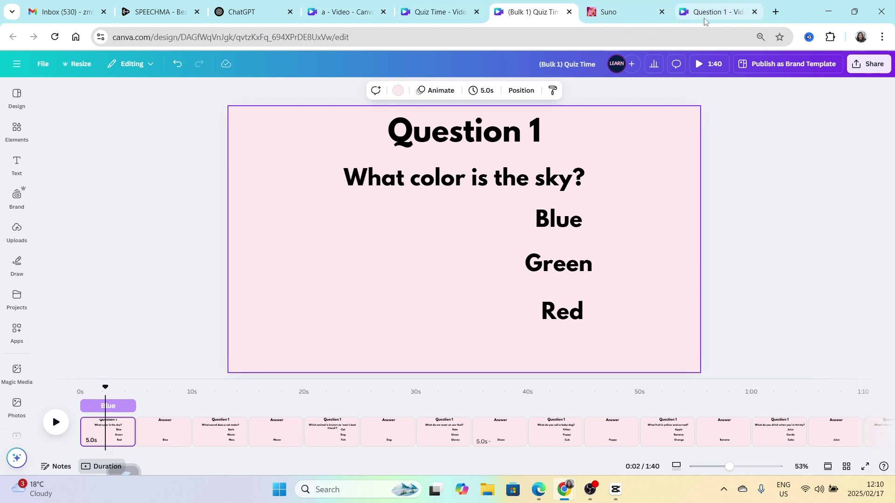
left_click(438, 12)
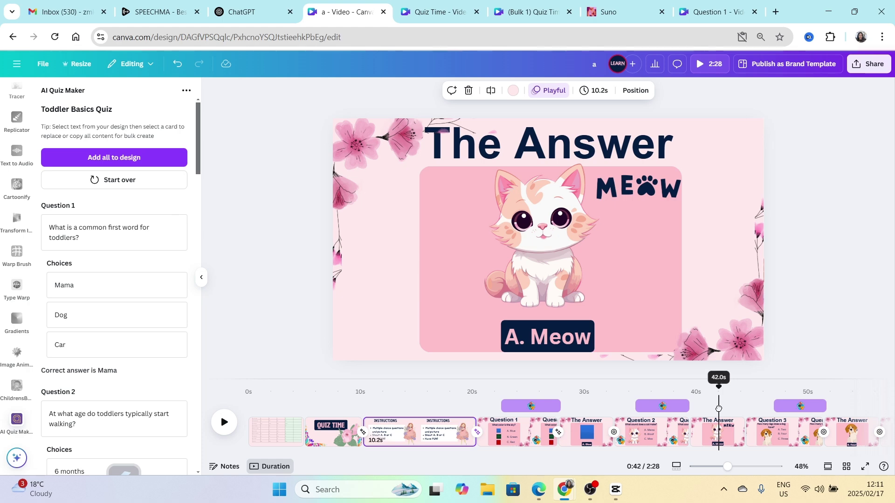
left_click_drag(718, 409, 802, 413)
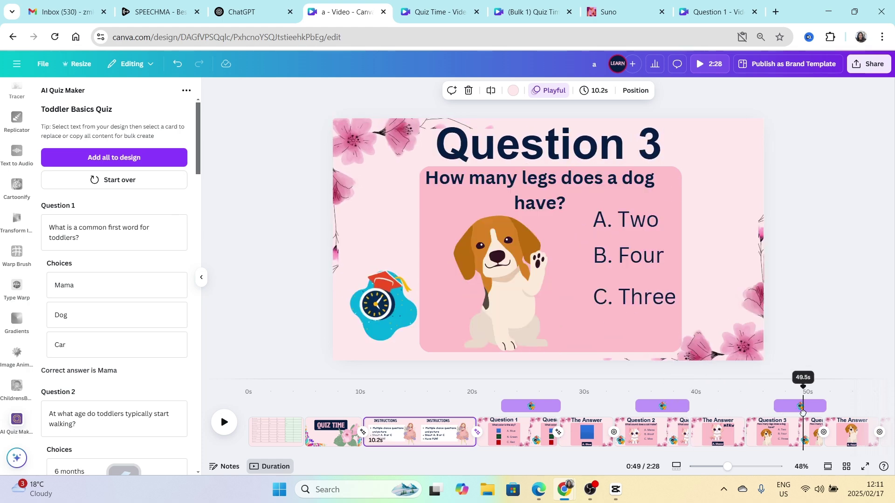